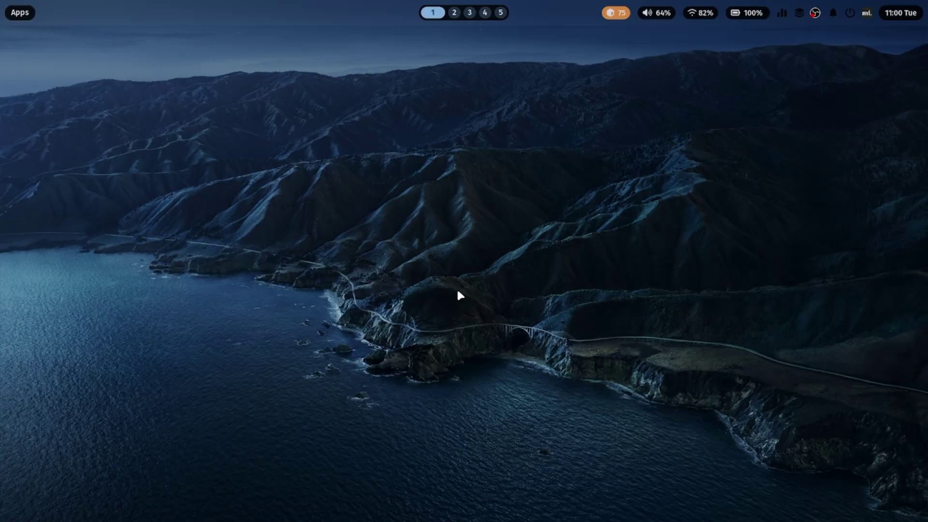
Step: Open Rofi and cycle through its files, windows, commands and apps modes, scrolling the app list
click(26, 16)
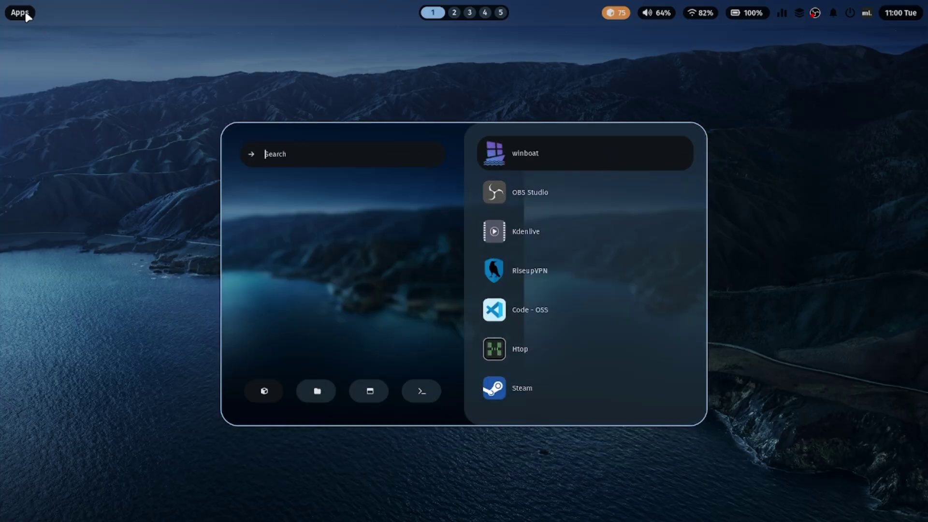
click(318, 391)
click(382, 393)
click(422, 392)
click(264, 391)
scroll(563, 319, down, 4)
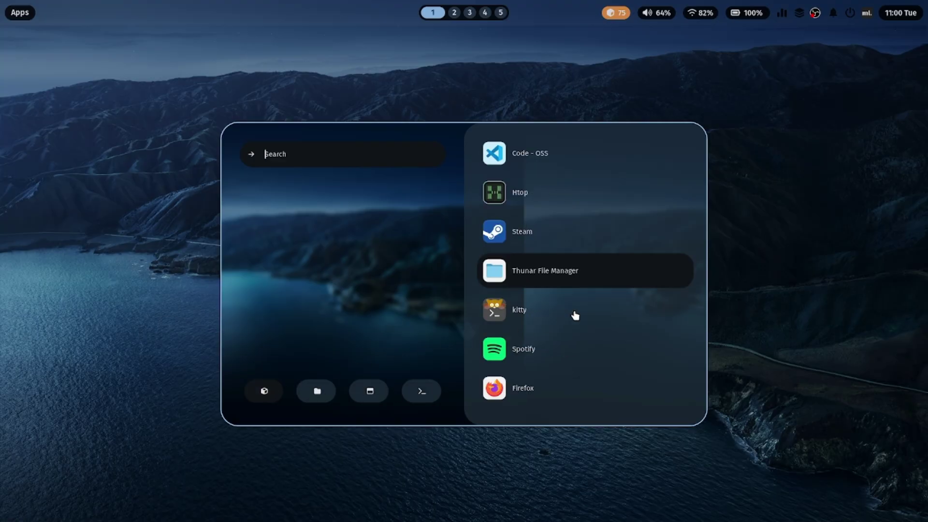
scroll(571, 314, up, 1)
scroll(575, 315, down, 10)
scroll(575, 315, up, 1)
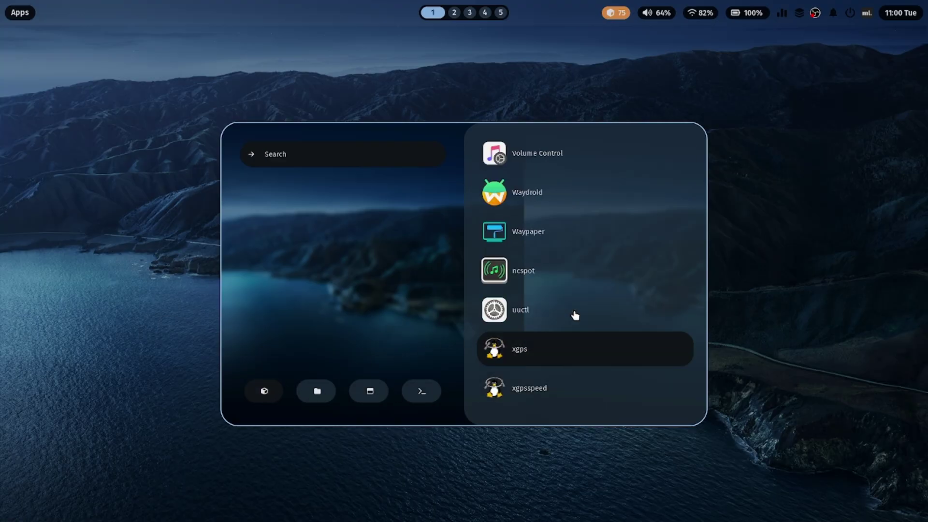
Step: Close the launcher, reopen it with Super, and close it again
key(Escape)
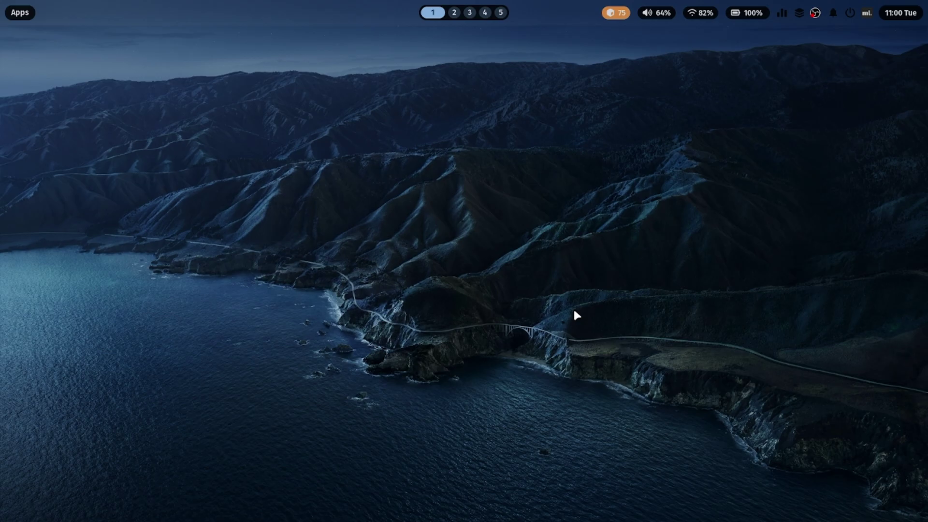
key(super)
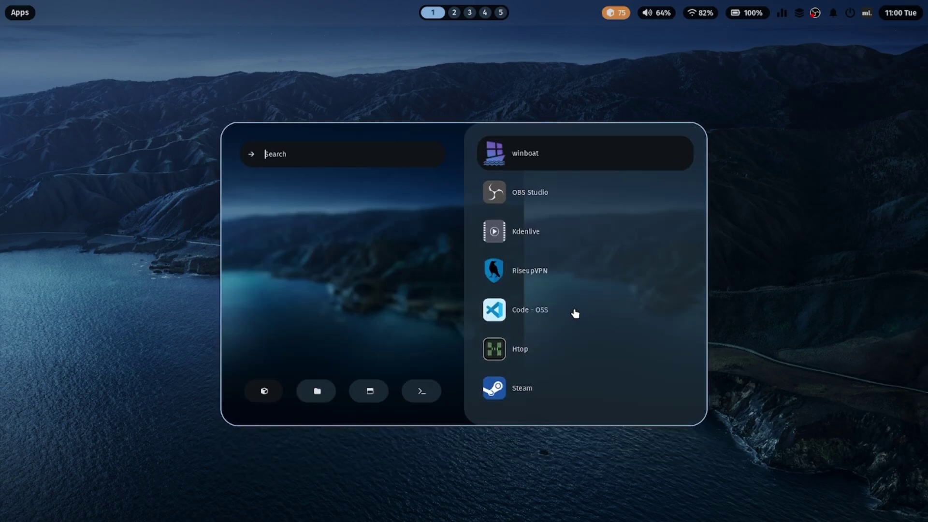
key(Escape)
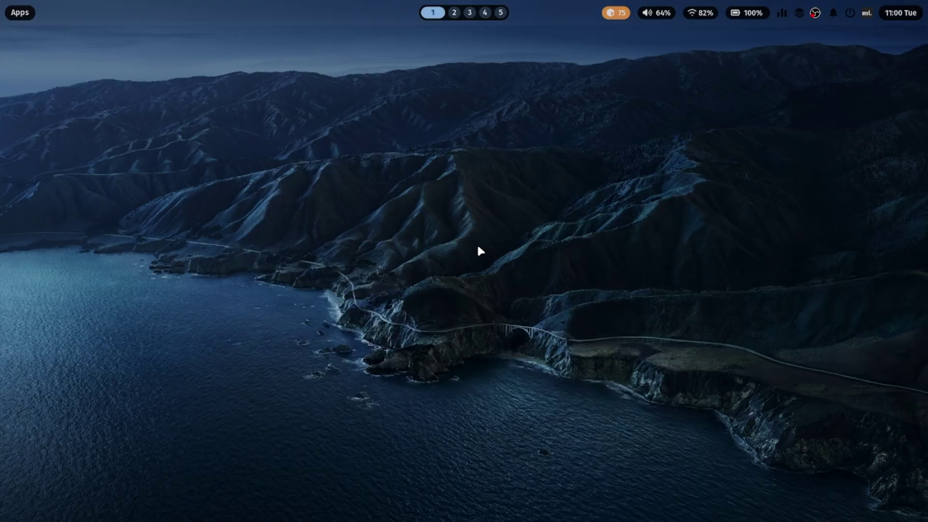
key(super+slash)
key(Down)
key(Down)
key(Down)
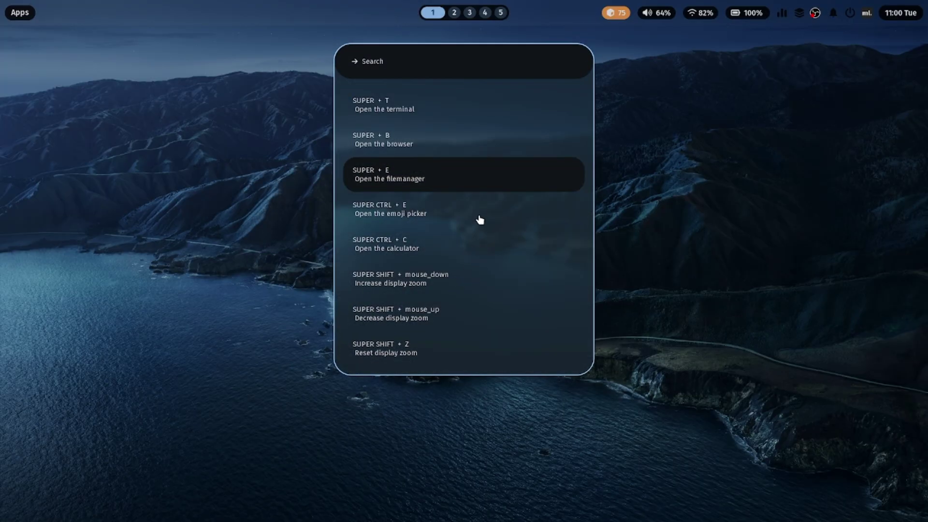
scroll(480, 220, down, 3)
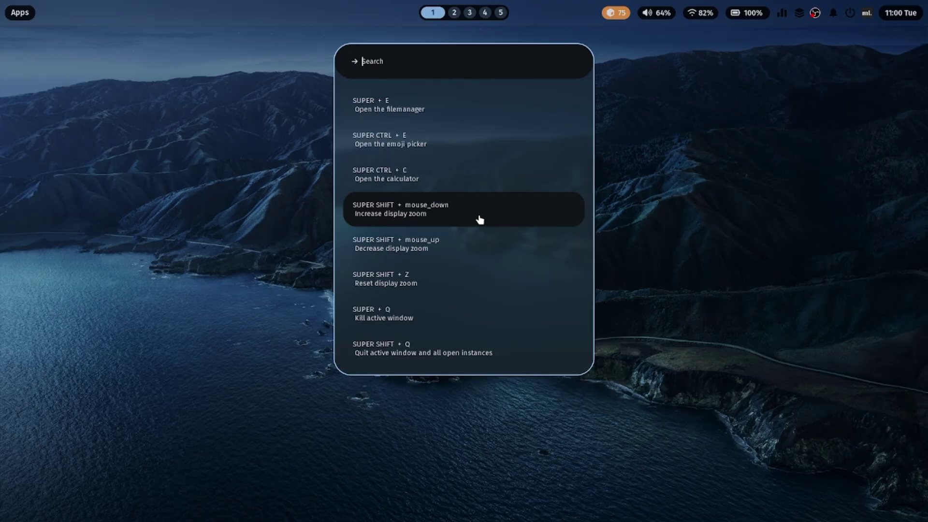
scroll(479, 220, down, 2)
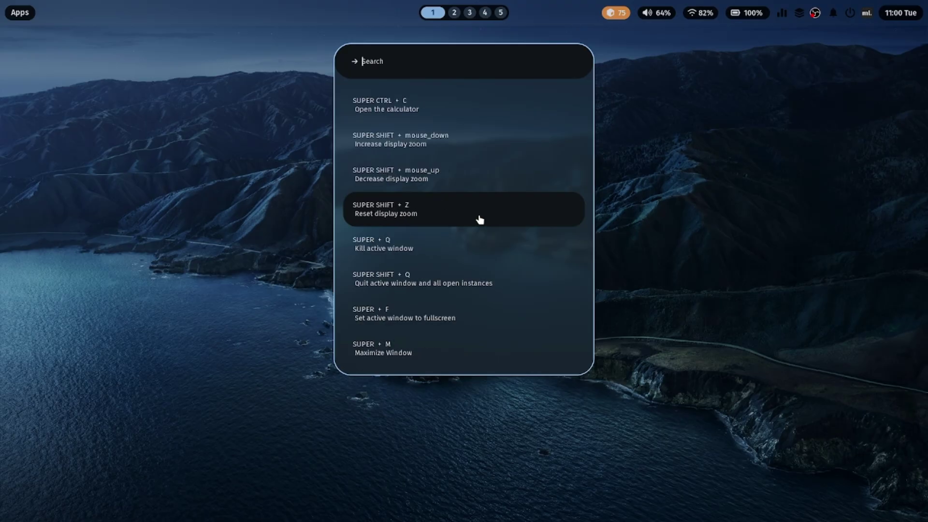
scroll(479, 220, down, 1)
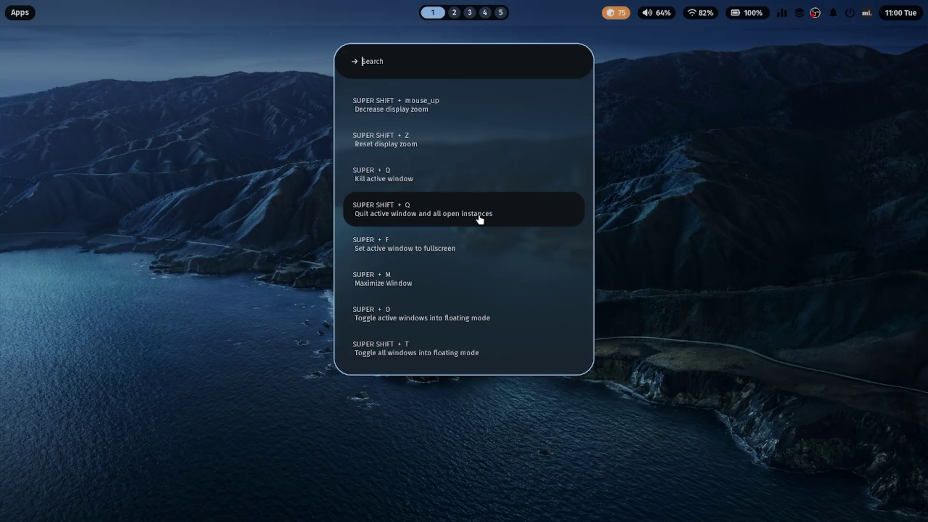
scroll(480, 219, down, 1)
scroll(480, 220, down, 1)
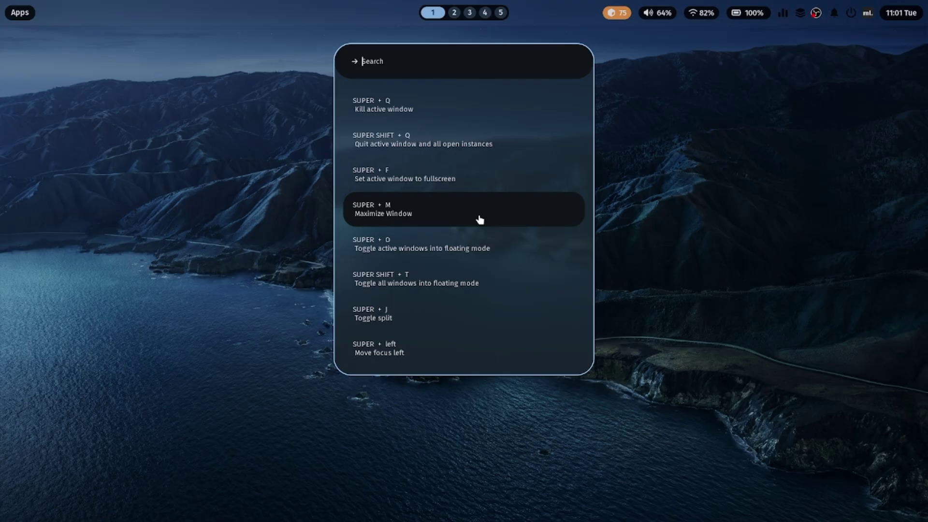
key(Escape)
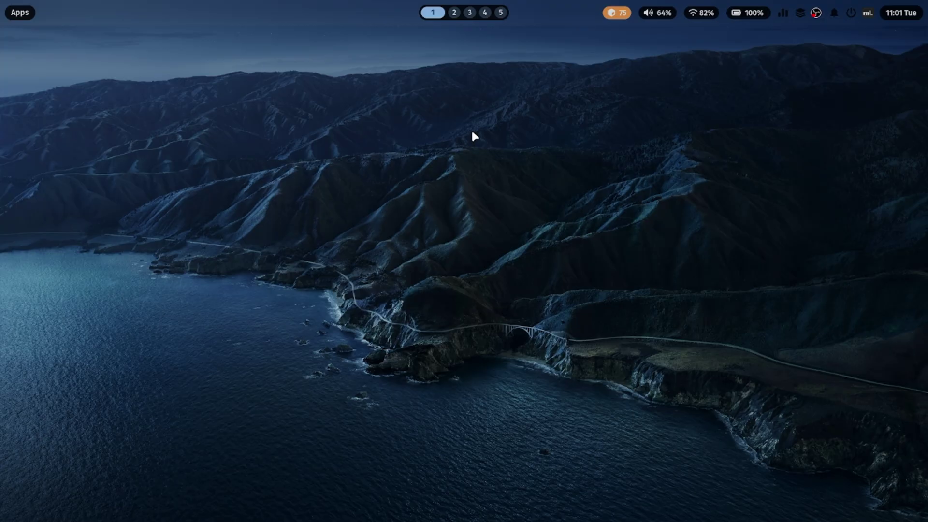
click(485, 13)
click(428, 13)
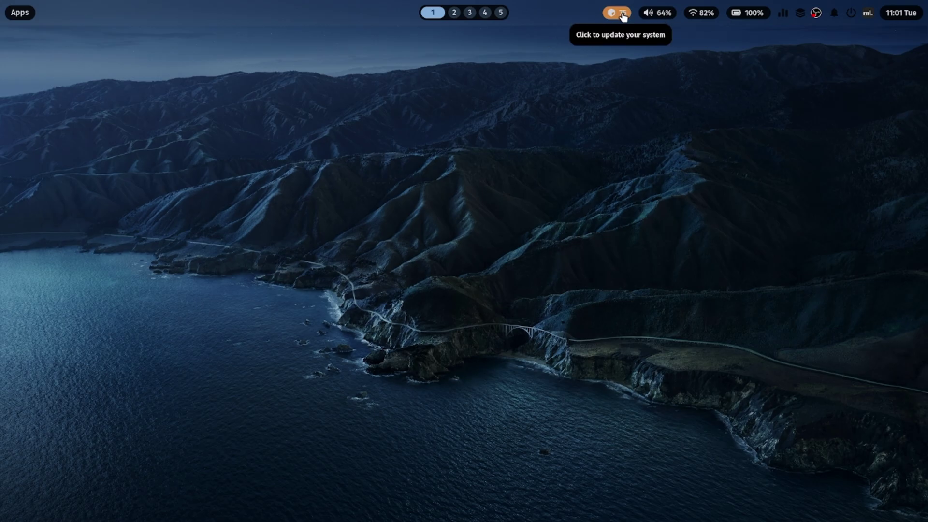
scroll(665, 18, down, 1)
scroll(666, 17, up, 1)
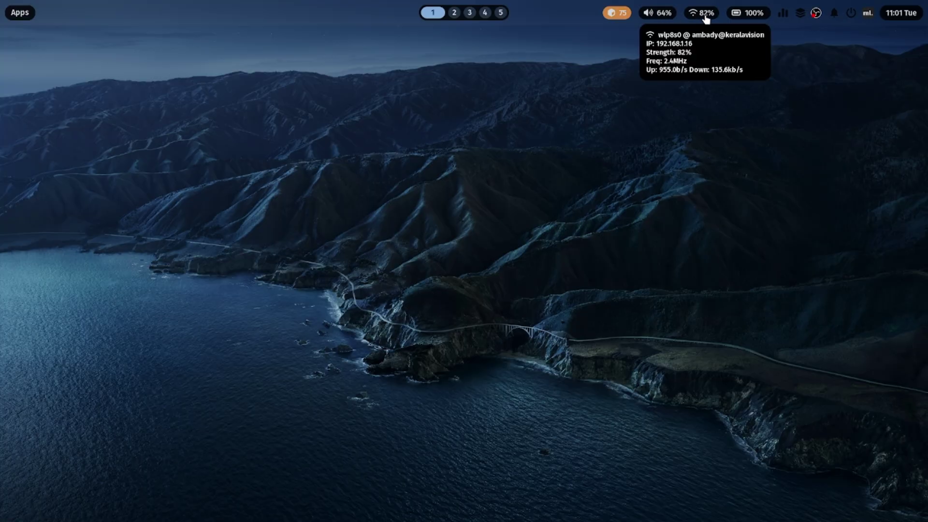
Step: Open the ML4W Sidebar and apply the ML4W Modern Minimal Waybar theme
click(868, 14)
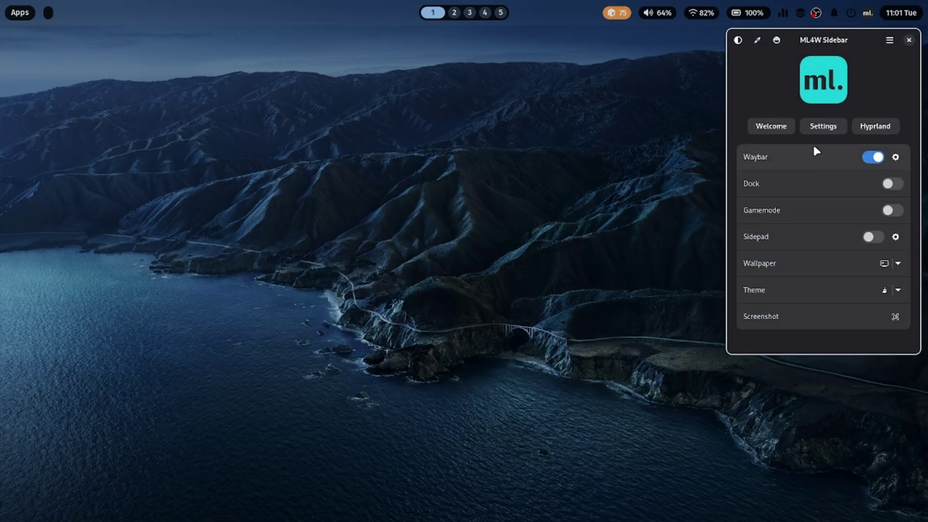
click(897, 159)
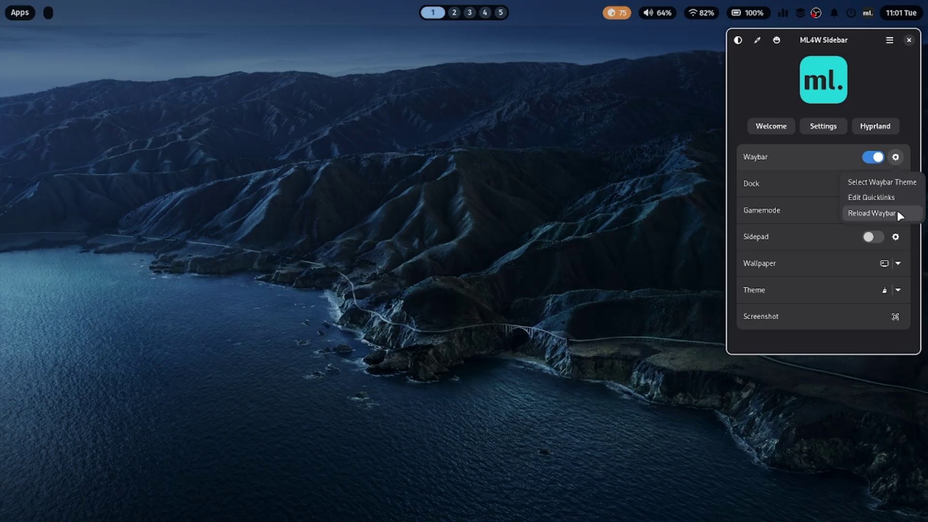
click(894, 181)
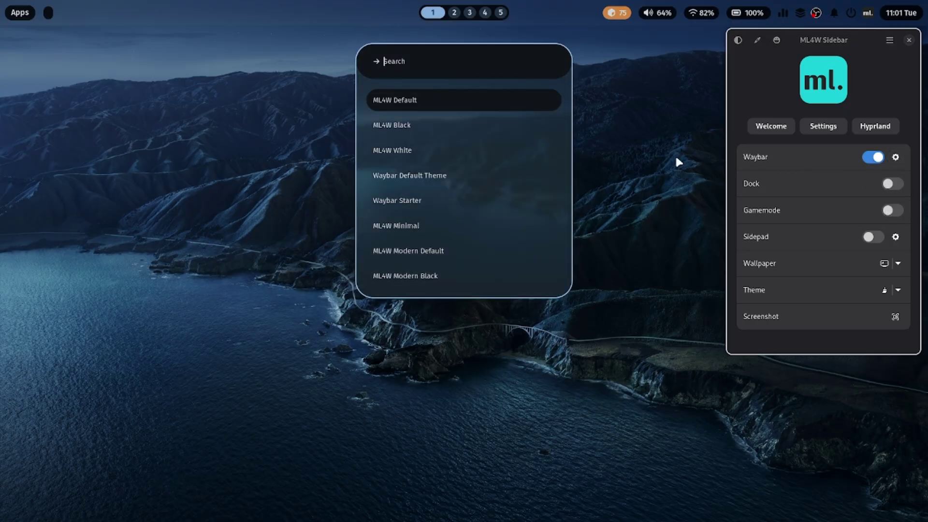
key(Down)
key(Down)
key(Down)
key(Down)
key(Down)
key(Down)
key(Down)
key(Down)
key(Down)
key(Down)
key(Up)
key(Return)
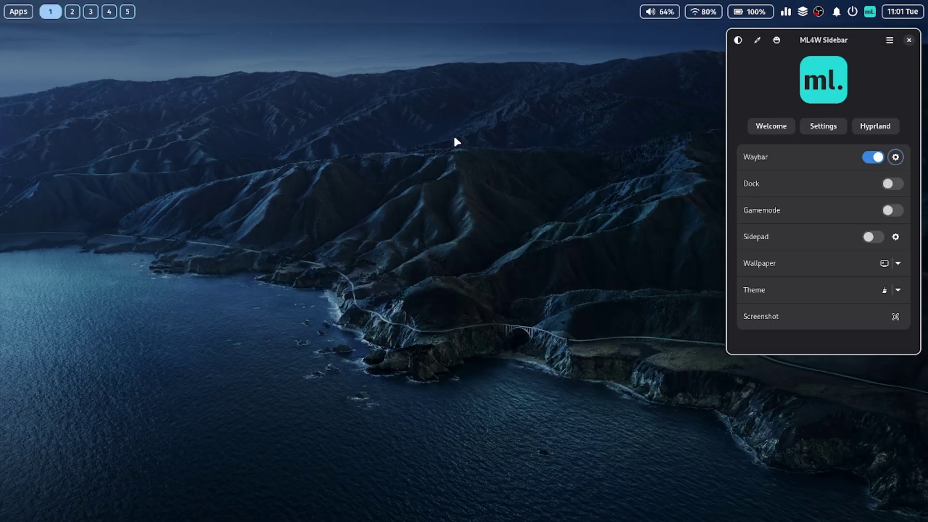
Step: Toggle Waybar off and back on, then apply the Waybar Default Theme
click(878, 157)
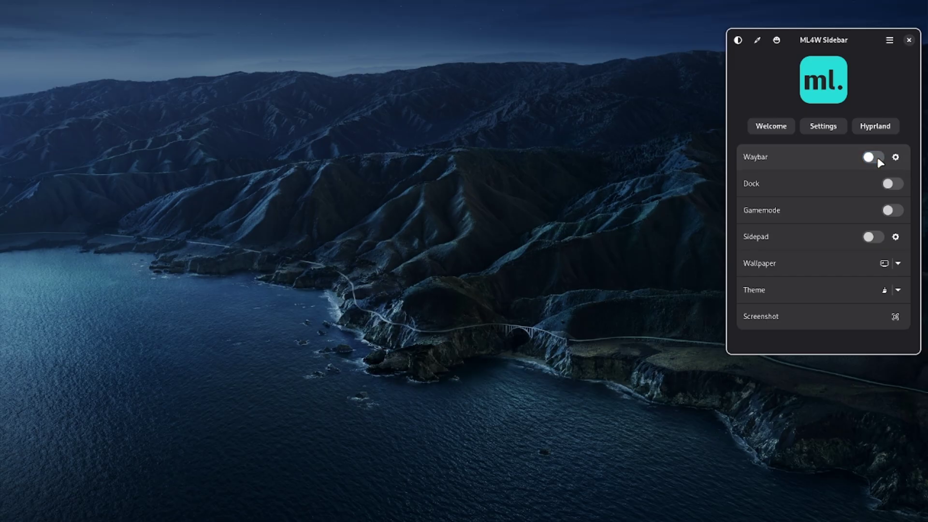
click(878, 158)
click(894, 158)
click(882, 183)
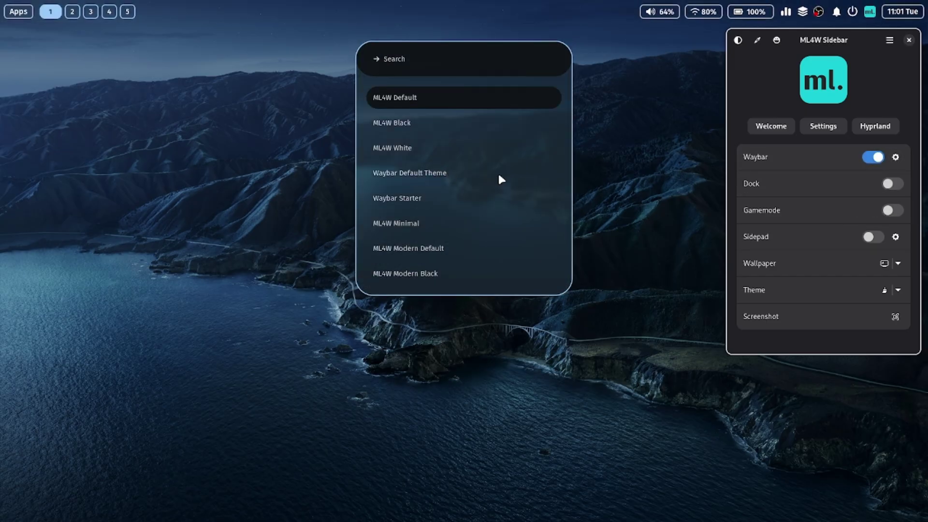
click(498, 173)
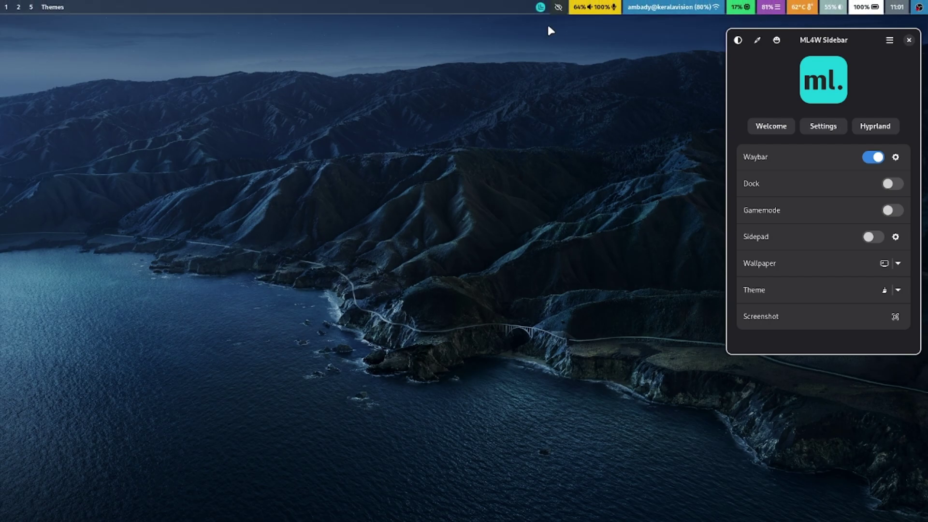
Step: Switch Waybar back to a rounded pill-style theme
click(898, 158)
click(868, 180)
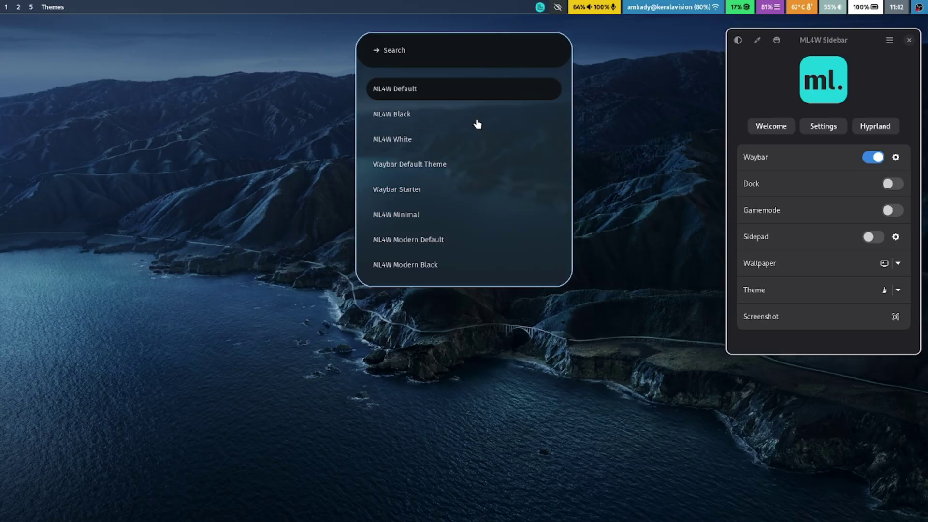
click(478, 123)
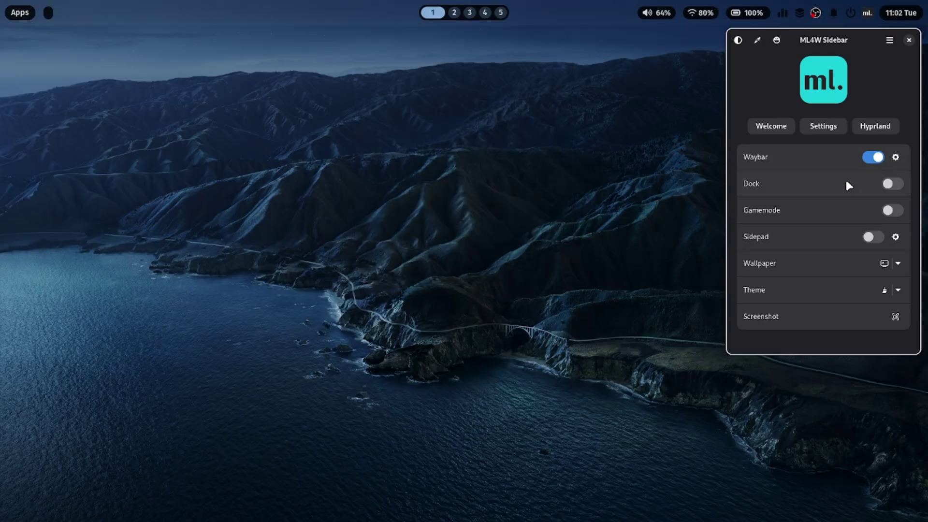
click(889, 183)
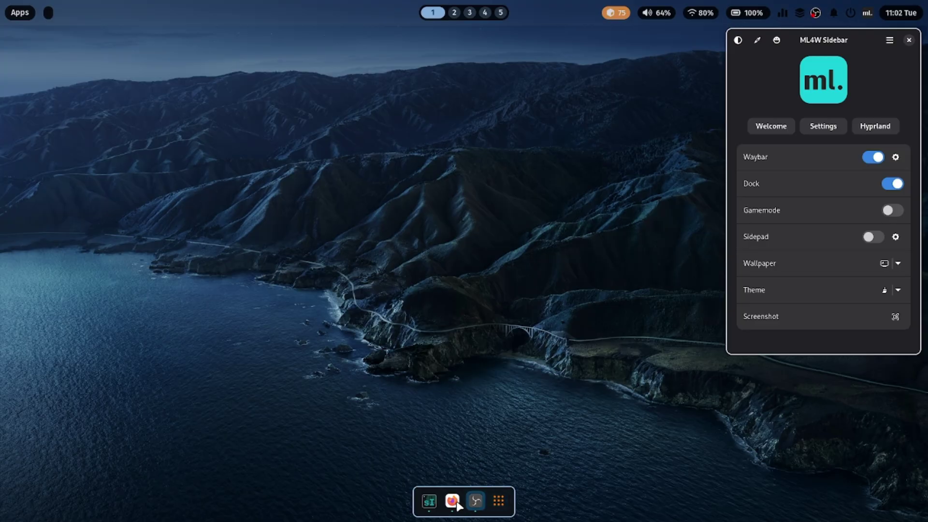
click(498, 500)
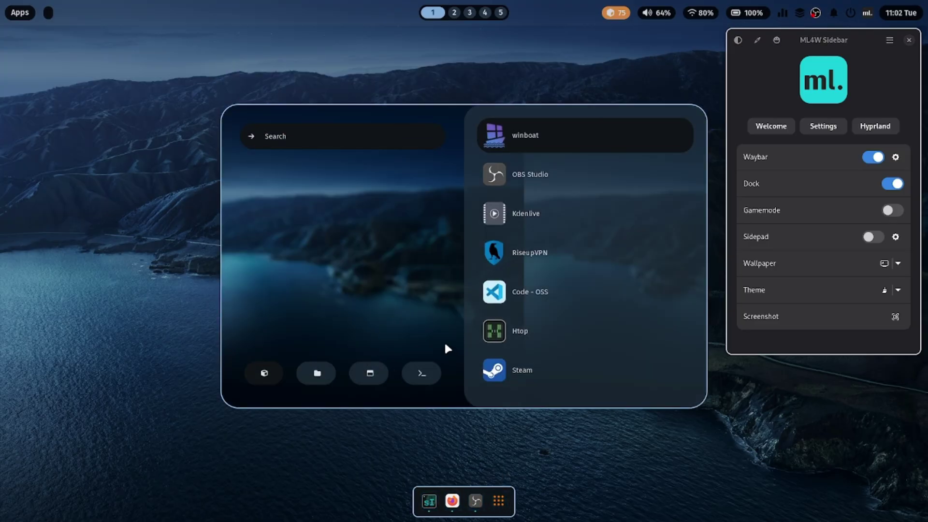
key(Escape)
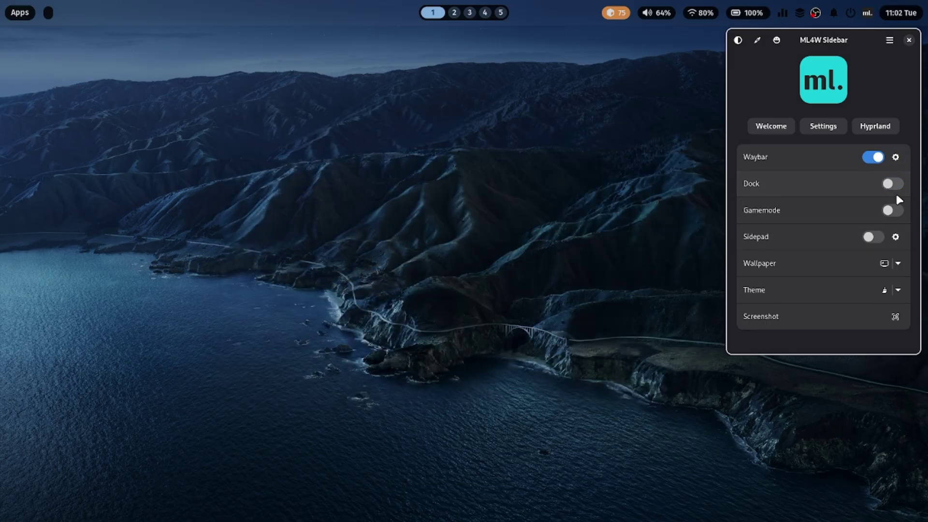
click(899, 210)
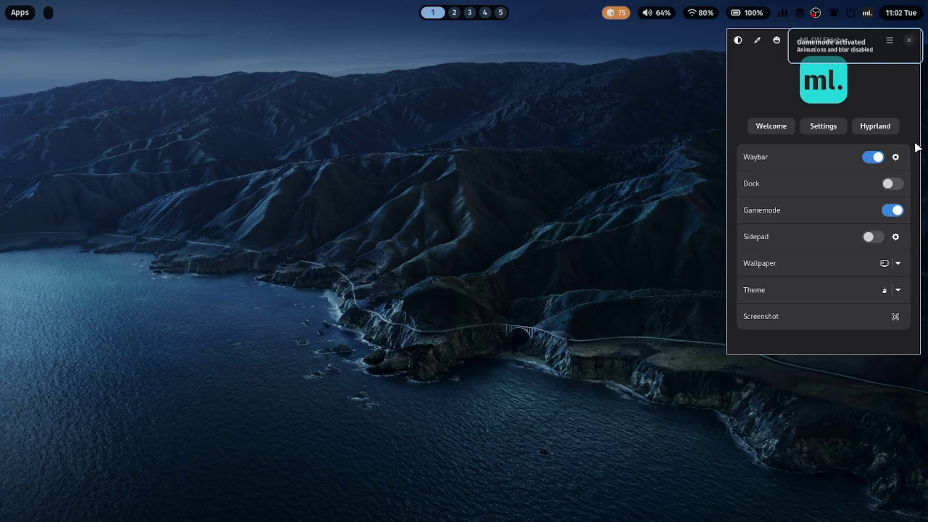
Step: Turn Gamemode off, then open and close the wallpaper and theme options without changes
click(897, 210)
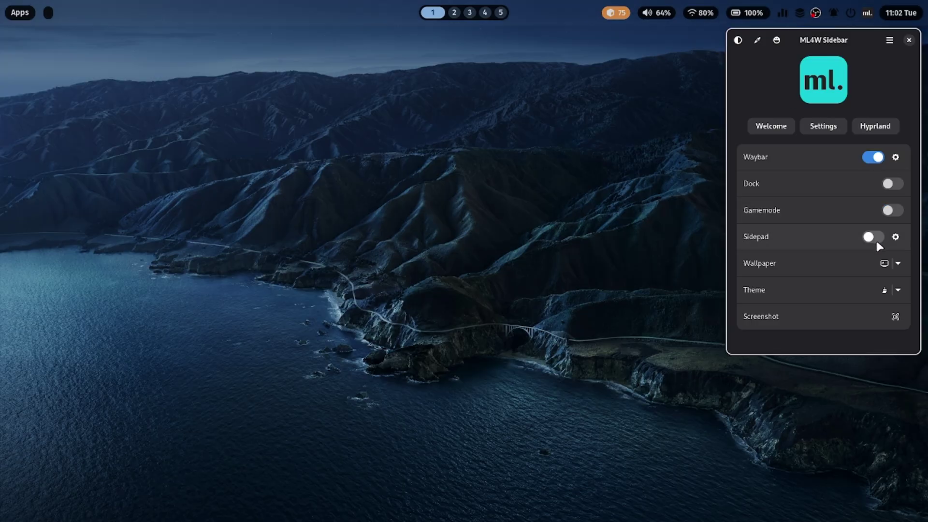
click(898, 263)
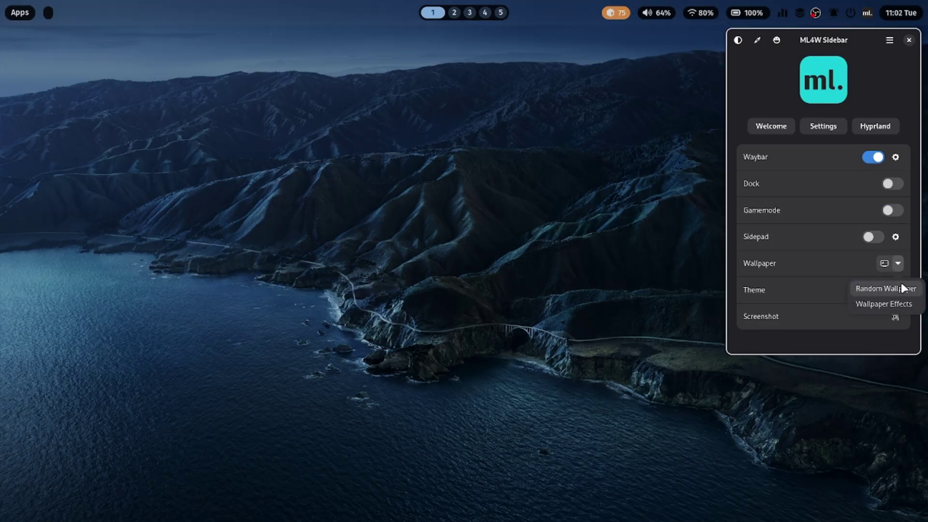
click(898, 265)
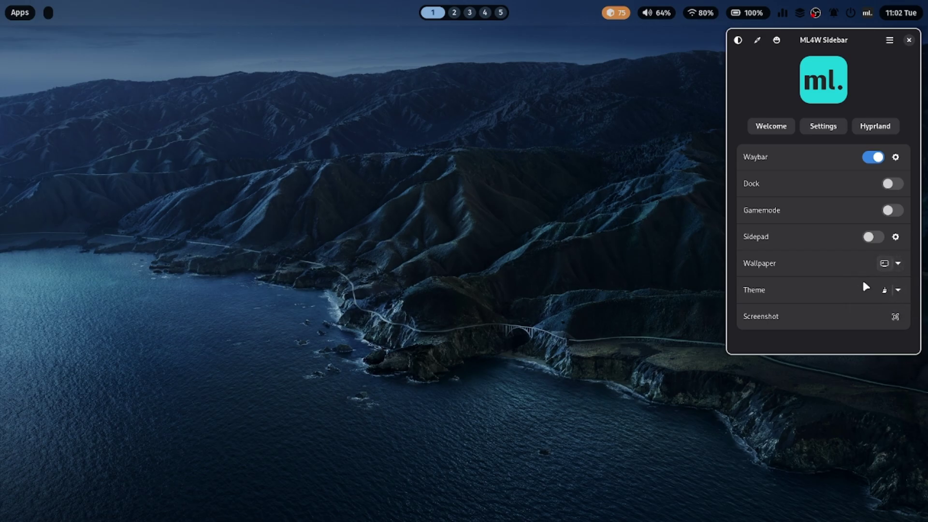
click(896, 291)
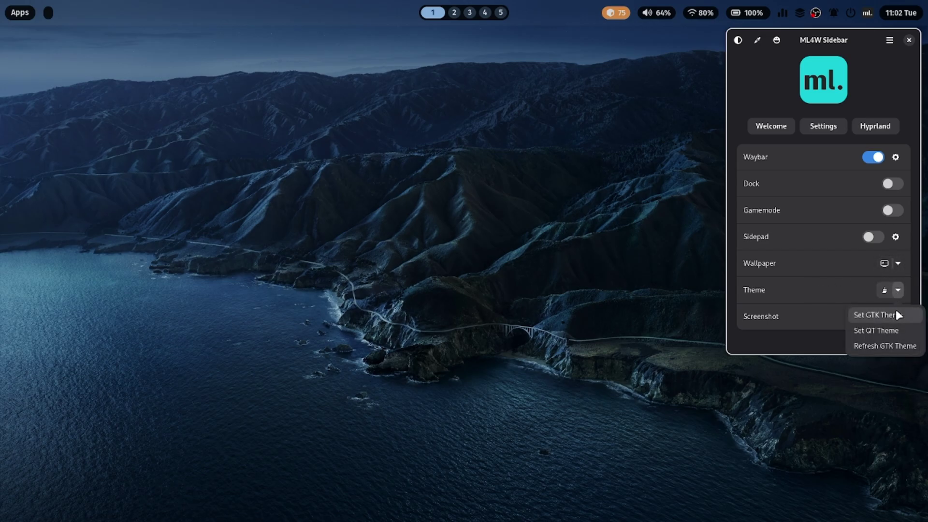
click(898, 290)
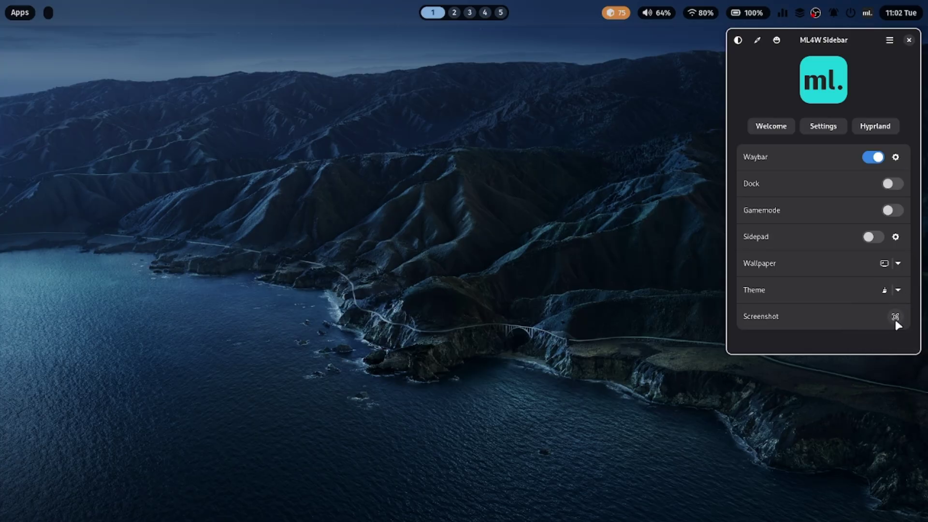
Step: Take a full-screen screenshot with Capture Everything and save it as a file
click(895, 320)
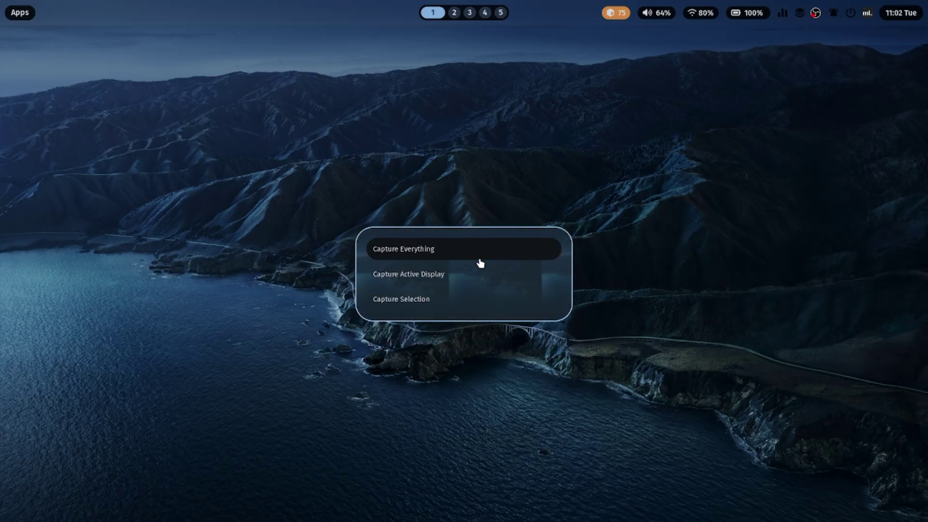
click(479, 260)
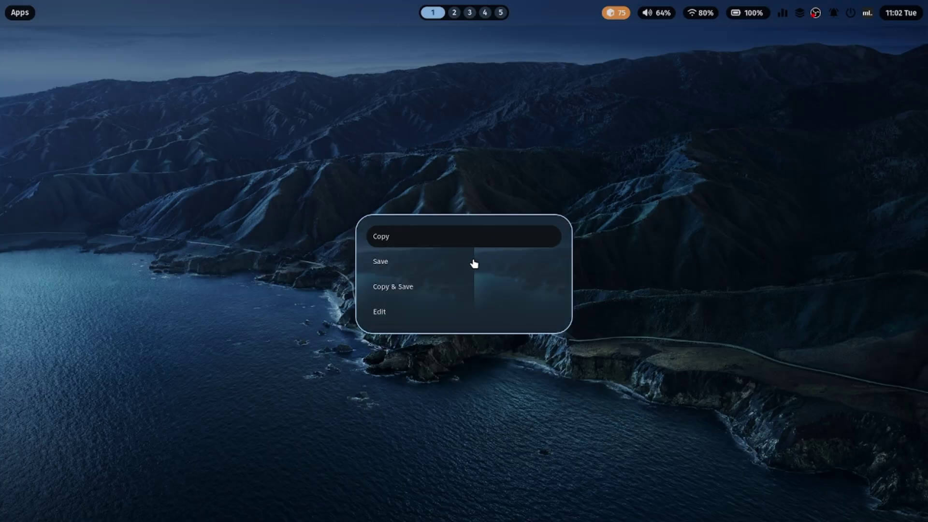
click(474, 263)
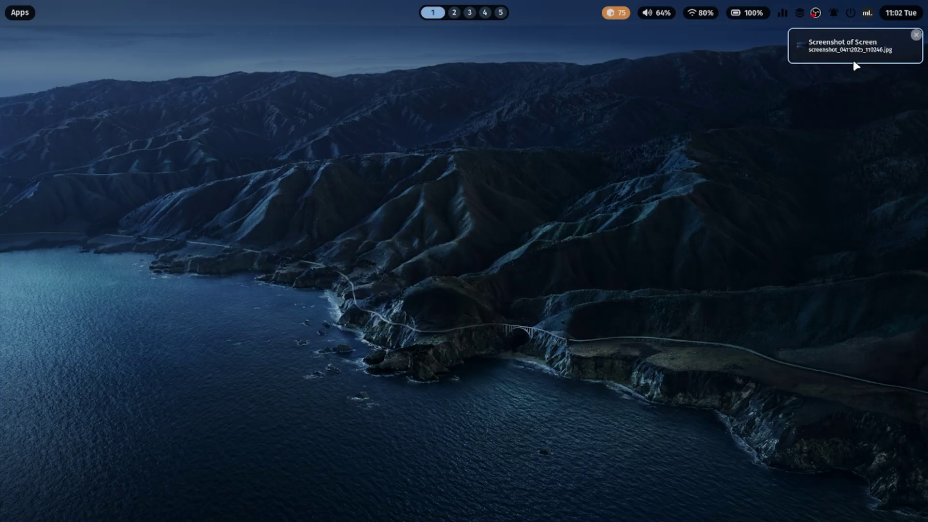
Step: From the bell icon panel, nudge brightness up, lower volume to 62%, and close the panel
click(833, 12)
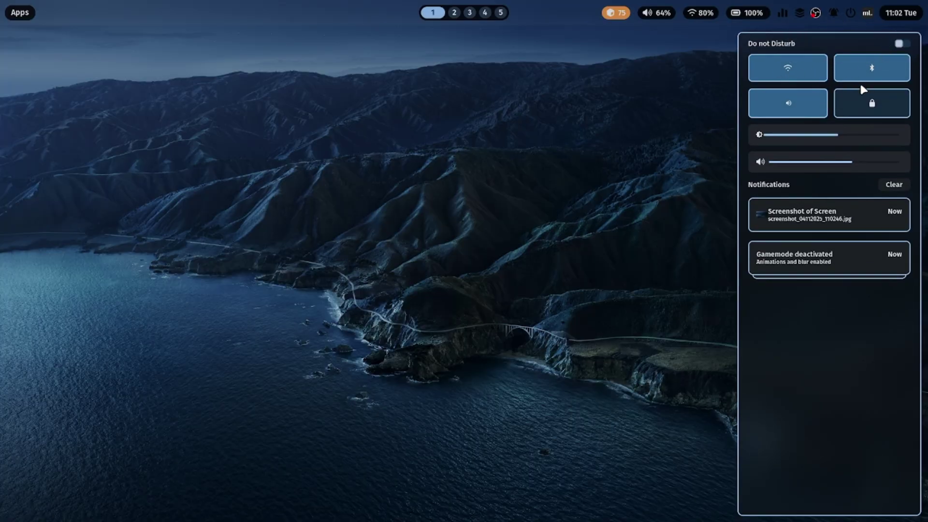
drag(835, 154, 841, 153)
scroll(848, 164, down, 2)
click(638, 229)
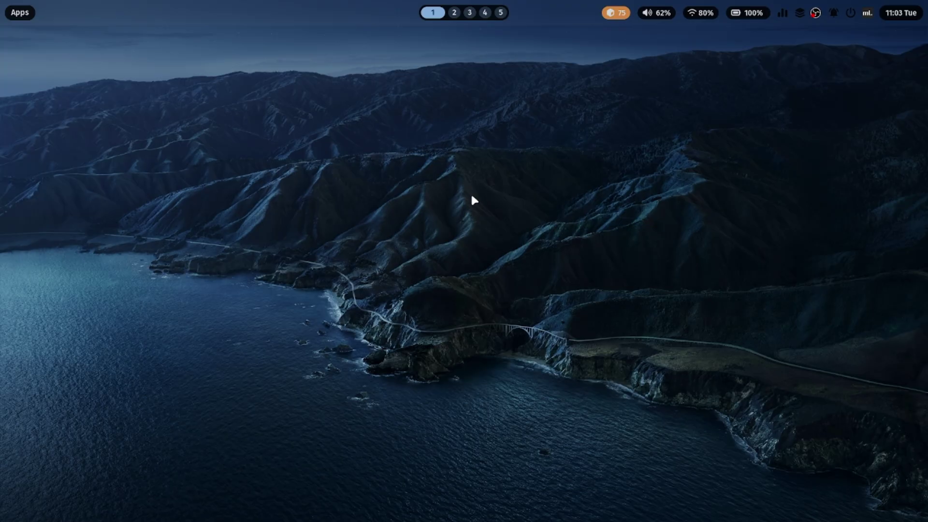
Step: Open tiled kitty terminals, toggle one floating, and send a terminal to workspace 3
key(super+Return)
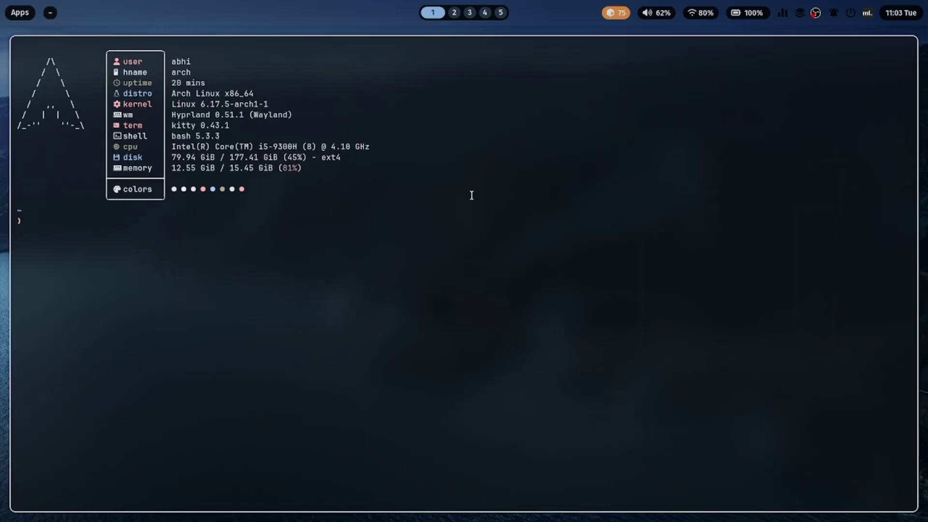
key(super+Return)
key(super+Return)
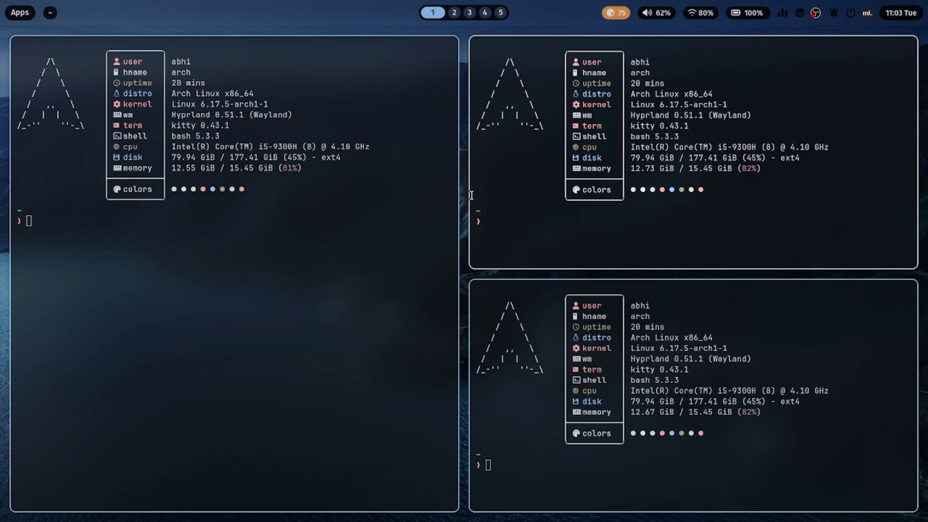
key(super+v)
key(super+v)
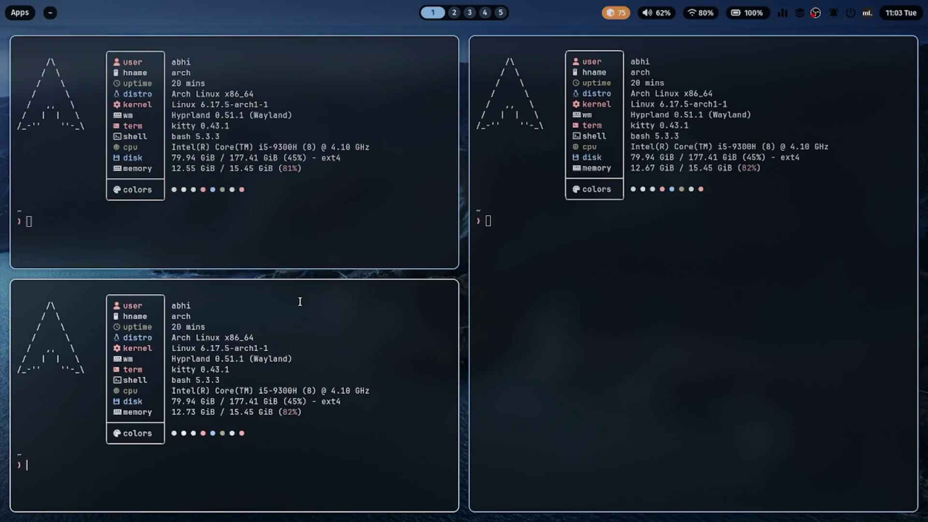
key(super+shift+3)
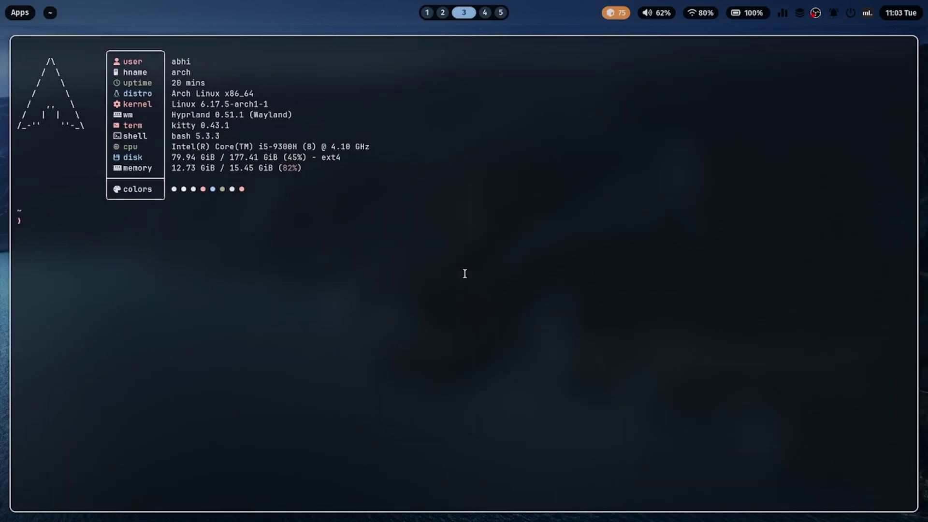
Step: Visit workspace 1, then close the terminal on workspace 3
key(super+1)
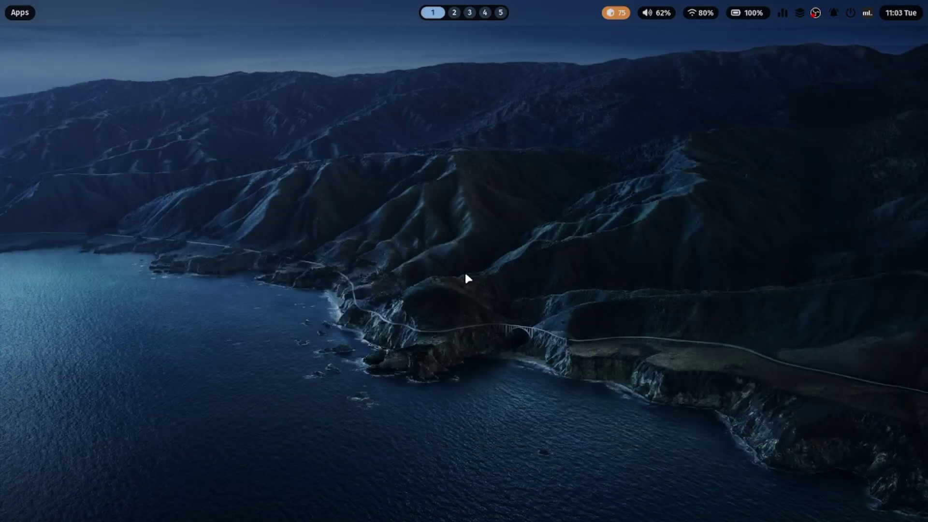
key(super+3)
key(super+q)
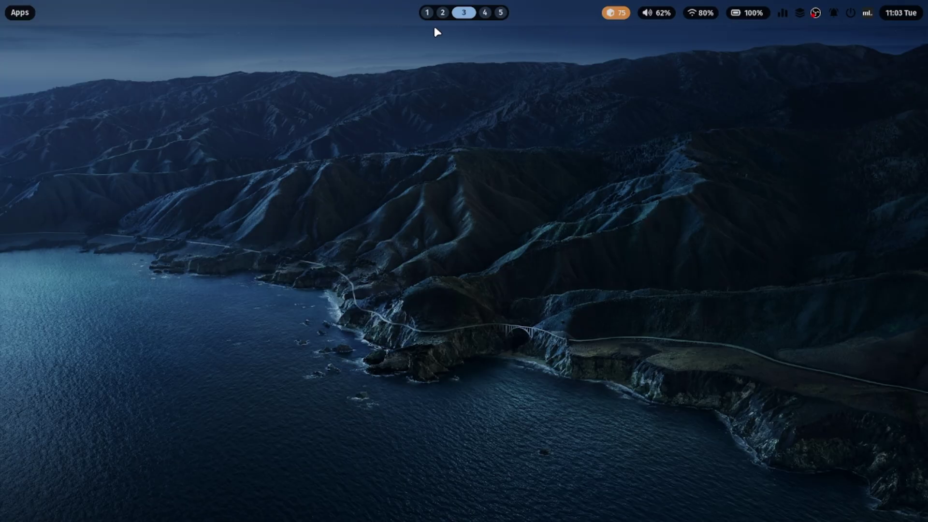
click(442, 13)
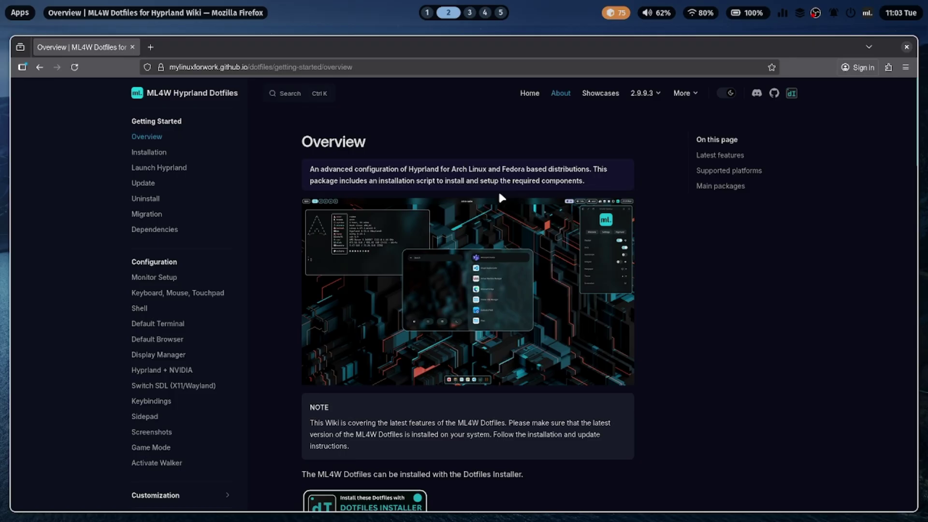
scroll(501, 197, down, 5)
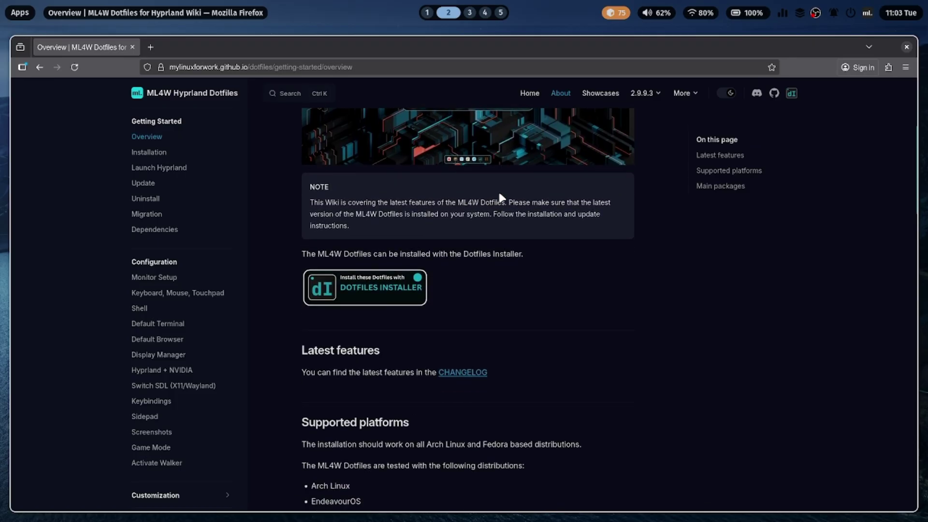
scroll(501, 197, down, 6)
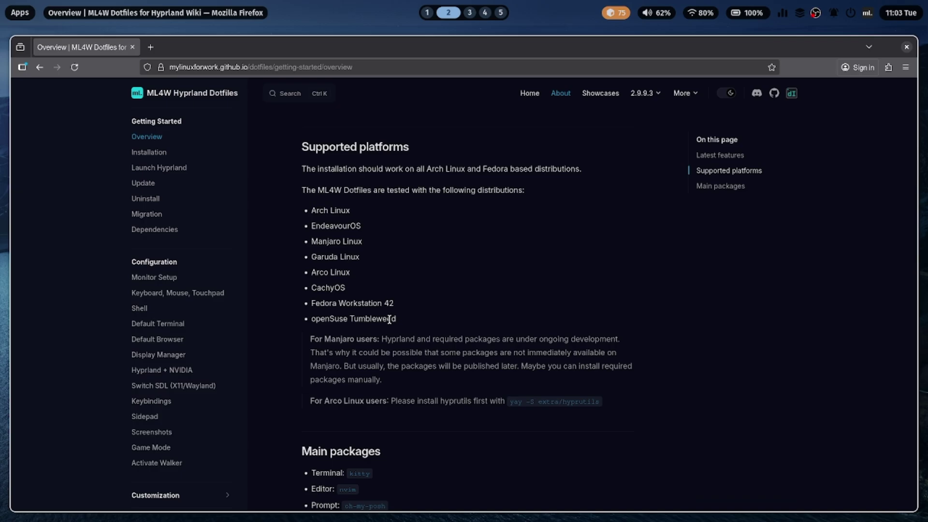
scroll(429, 327, down, 7)
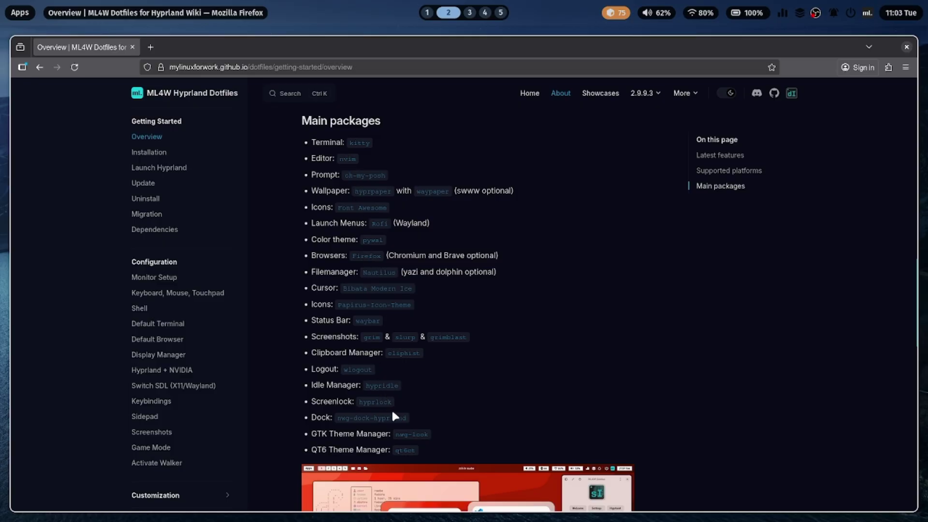
scroll(470, 407, down, 5)
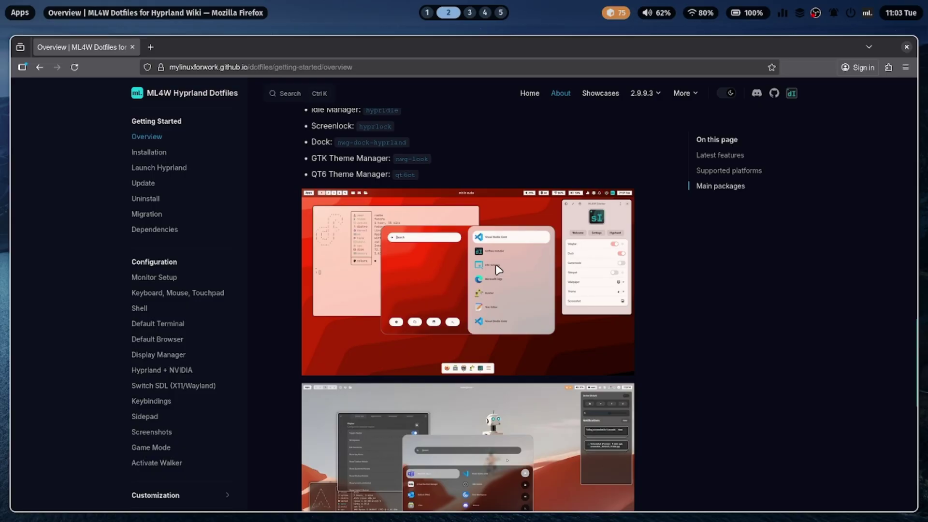
scroll(521, 263, down, 5)
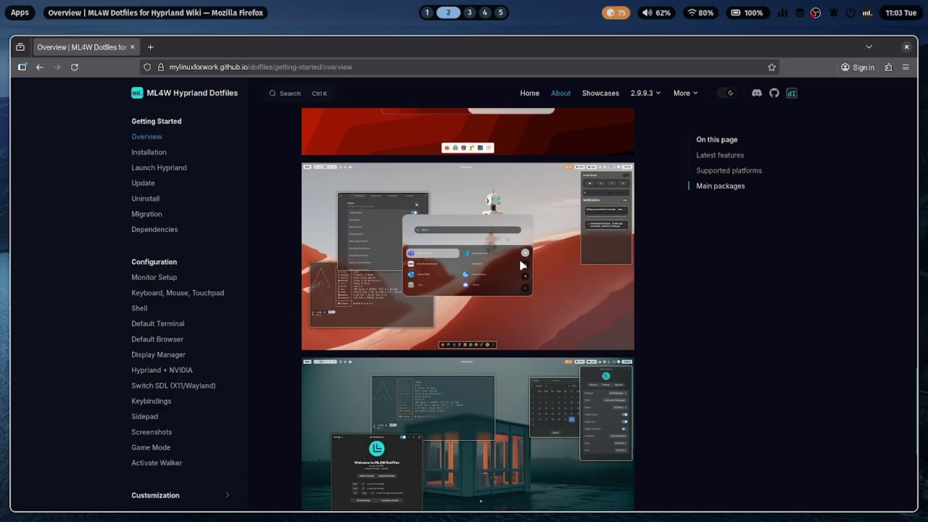
scroll(520, 261, down, 5)
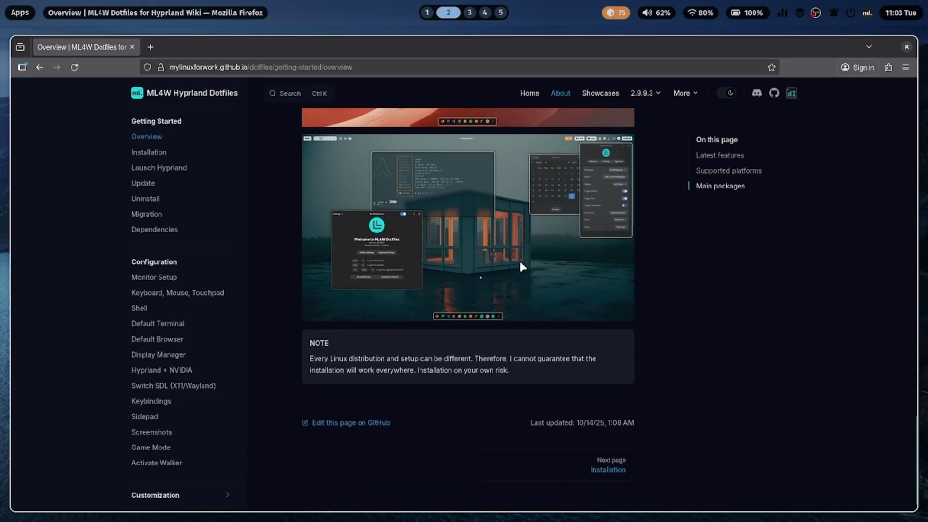
scroll(522, 266, down, 1)
scroll(522, 266, up, 6)
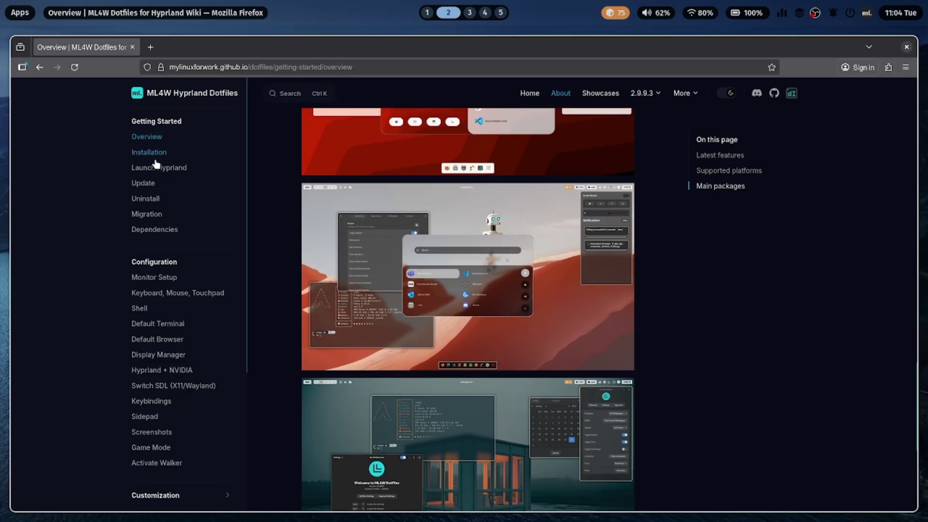
Step: Open the wiki's Installation page and the Dotfiles Installer homepage in a new tab
click(154, 153)
scroll(359, 174, down, 4)
click(373, 165)
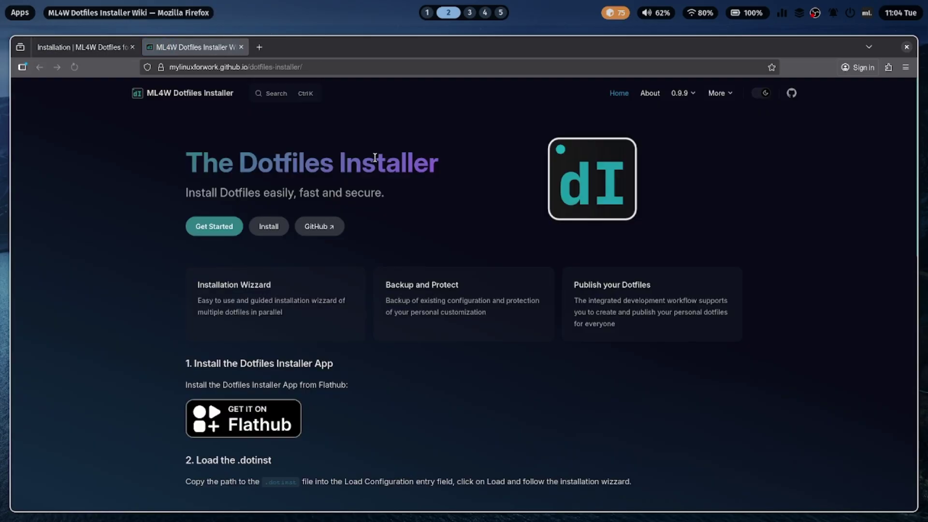
scroll(351, 204, down, 3)
scroll(339, 222, up, 2)
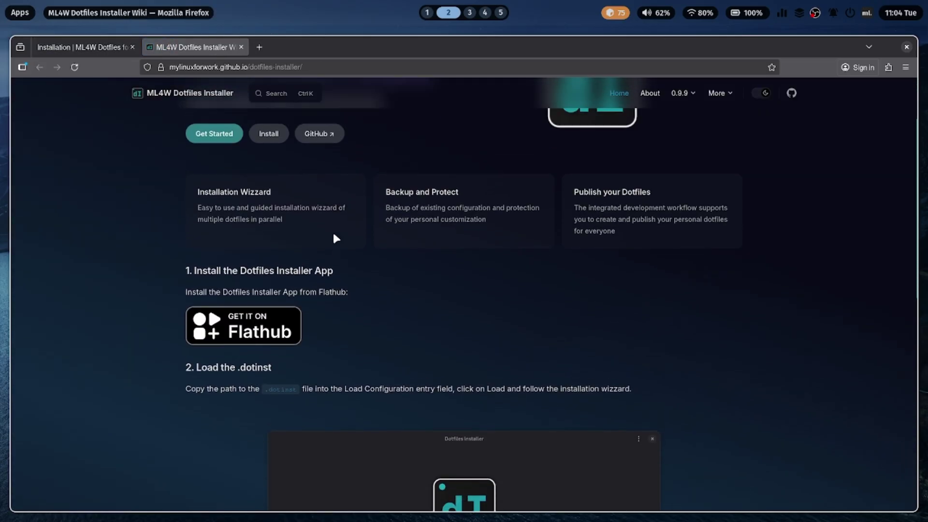
Step: Open the installer's Flathub page and reveal its manual install and run commands
click(270, 371)
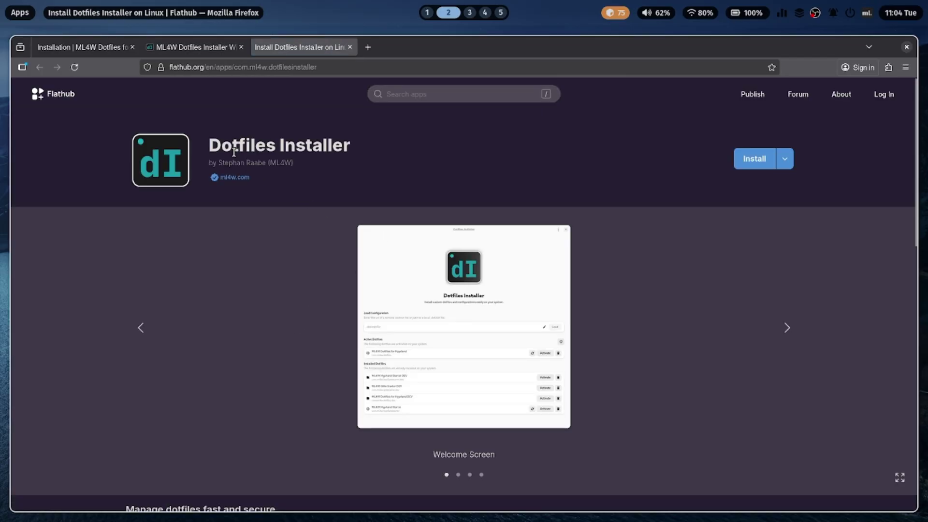
drag(221, 145, 370, 158)
scroll(550, 222, down, 2)
scroll(556, 220, up, 2)
click(784, 160)
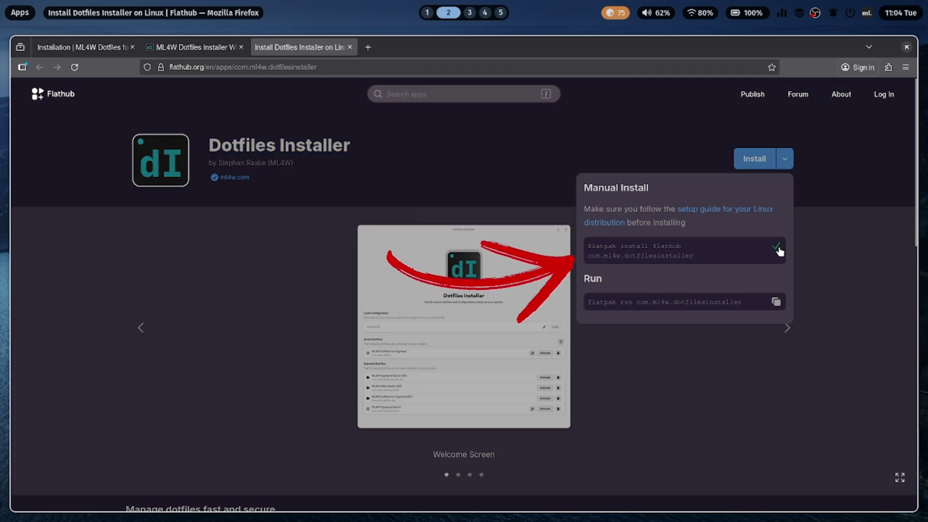
Step: In a new kitty terminal, run the pasted flatpak install command for the Dotfiles Installer
key(super+Return)
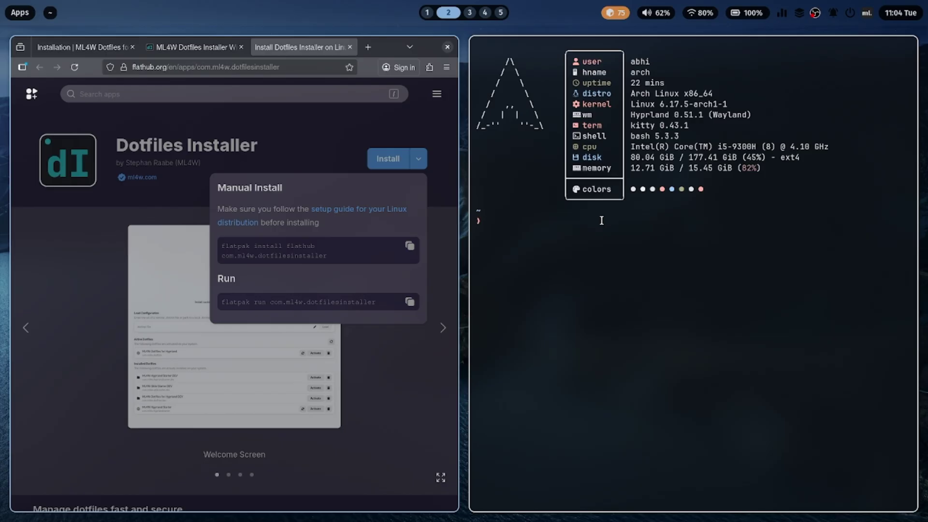
key(ctrl+shift+v)
key(Return)
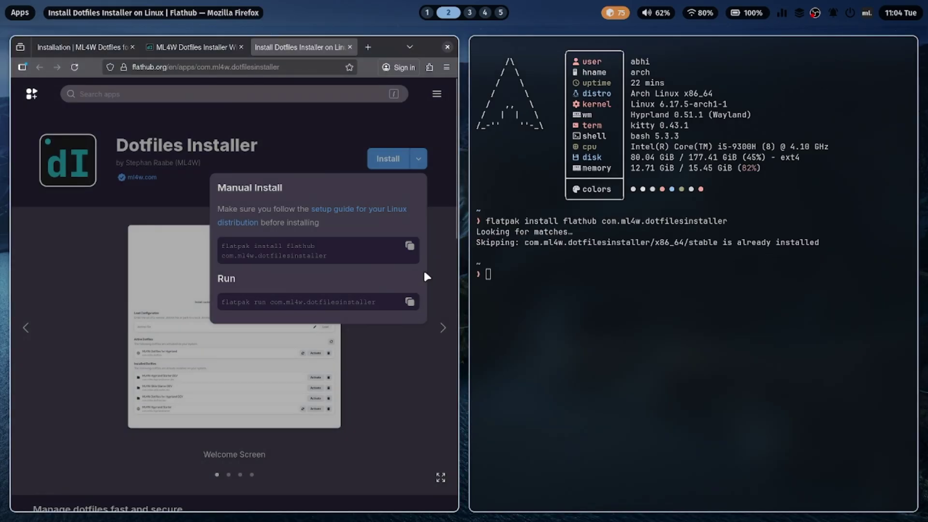
Step: Copy and run the flatpak run command, then move the installer window to workspace 3
click(409, 302)
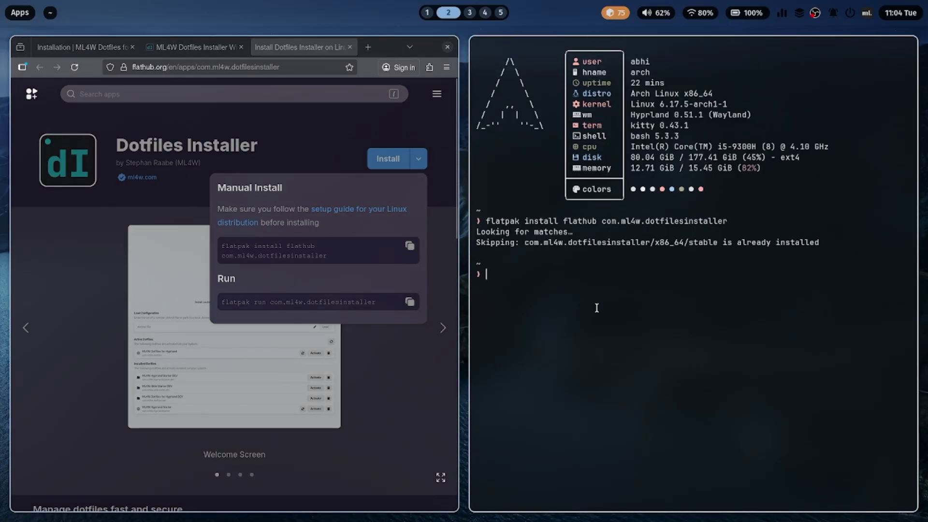
key(ctrl+shift+v)
key(Return)
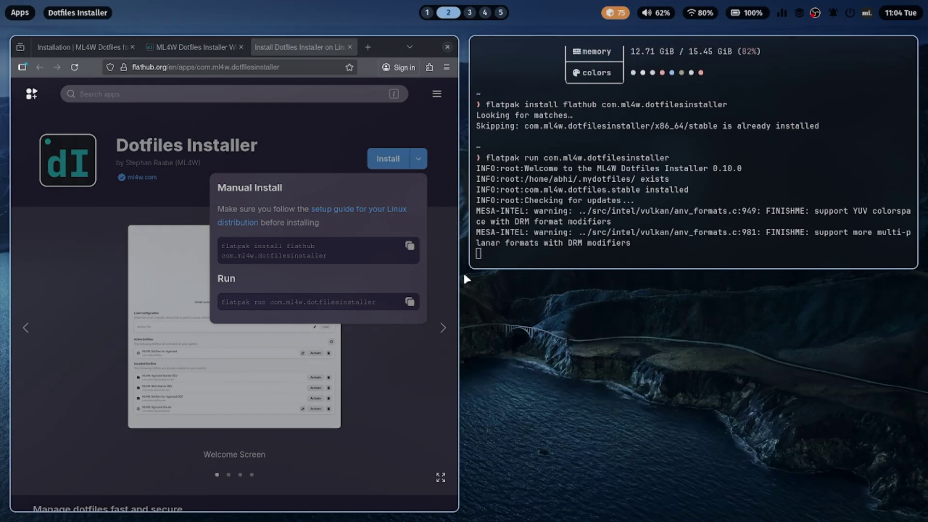
key(super+shift+3)
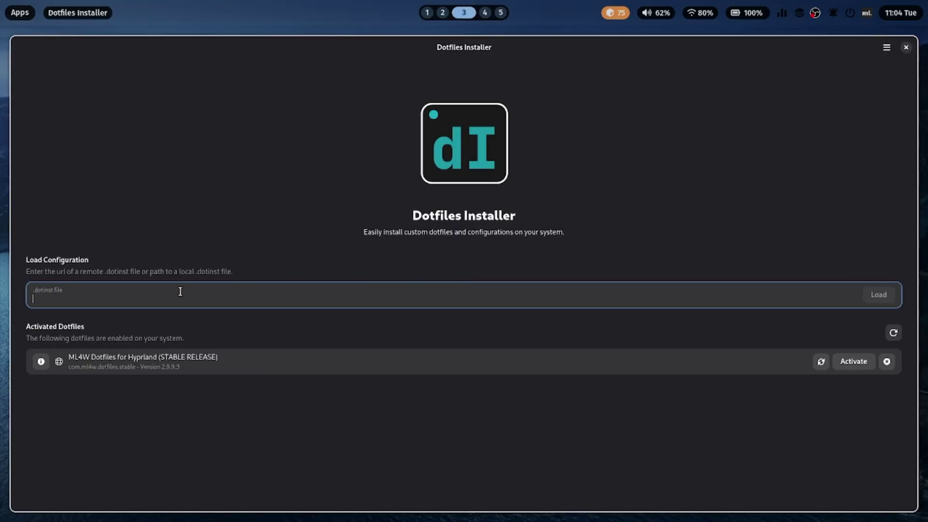
Step: On workspace 2, copy the Stable Release configuration URL from the ML4W installation guide
key(super+2)
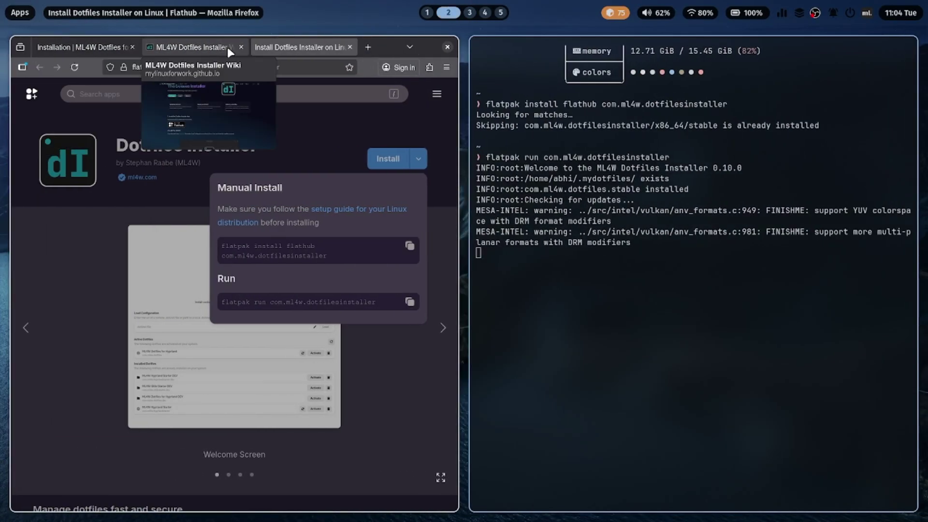
click(194, 47)
scroll(262, 250, down, 8)
key(ctrl+Page_Up)
drag(75, 281, 136, 282)
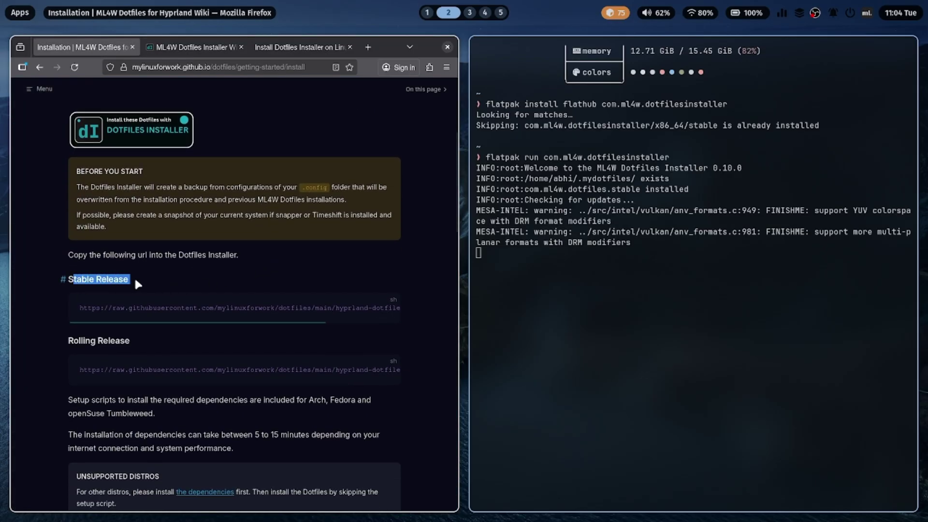
drag(131, 341, 80, 320)
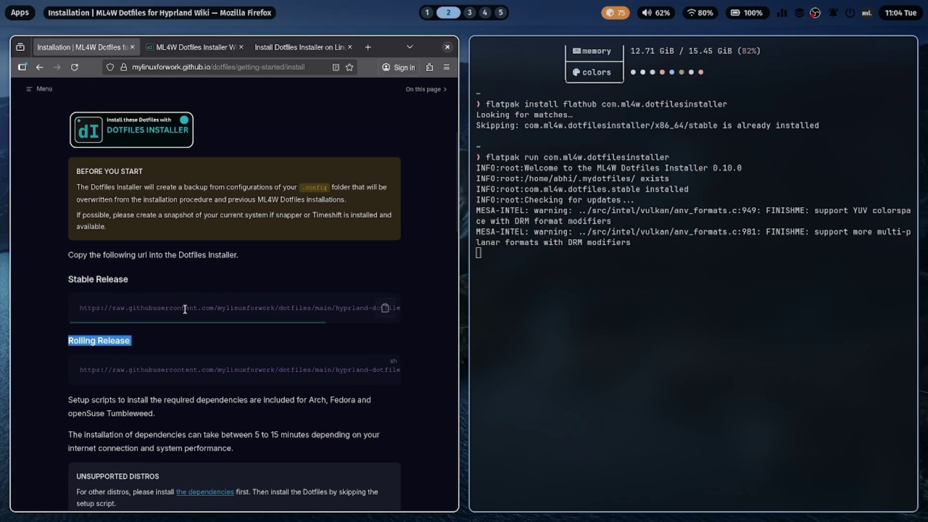
click(385, 308)
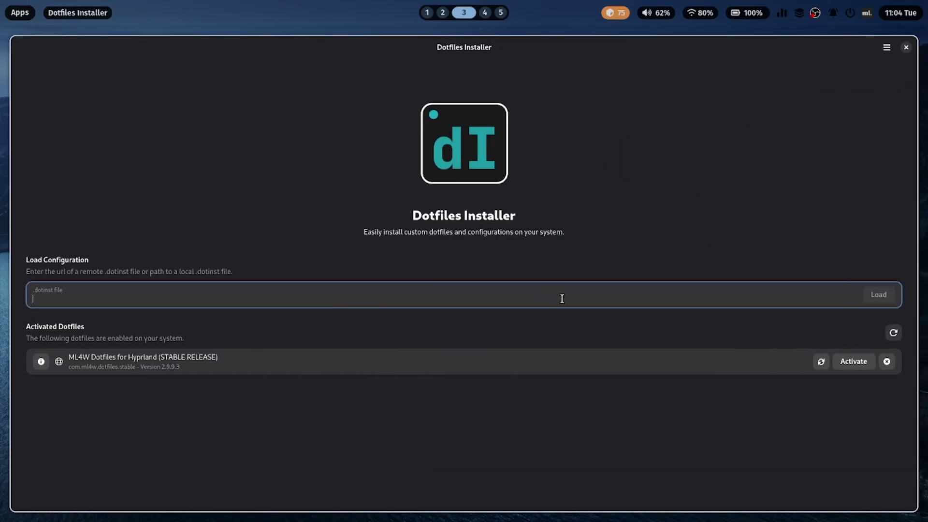
Step: Paste the URL into the .dotinst field, load it, download the dotfiles, and dismiss the setup notice
right_click(562, 298)
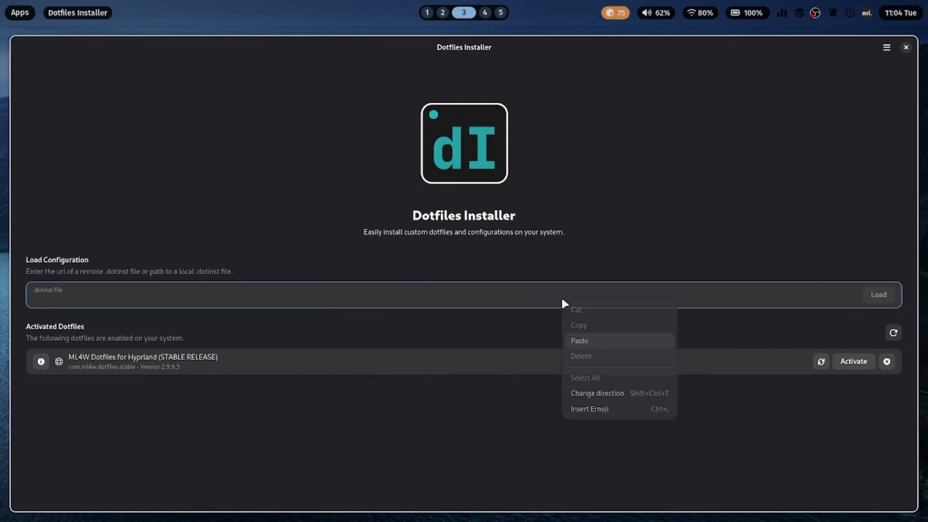
click(577, 339)
click(866, 297)
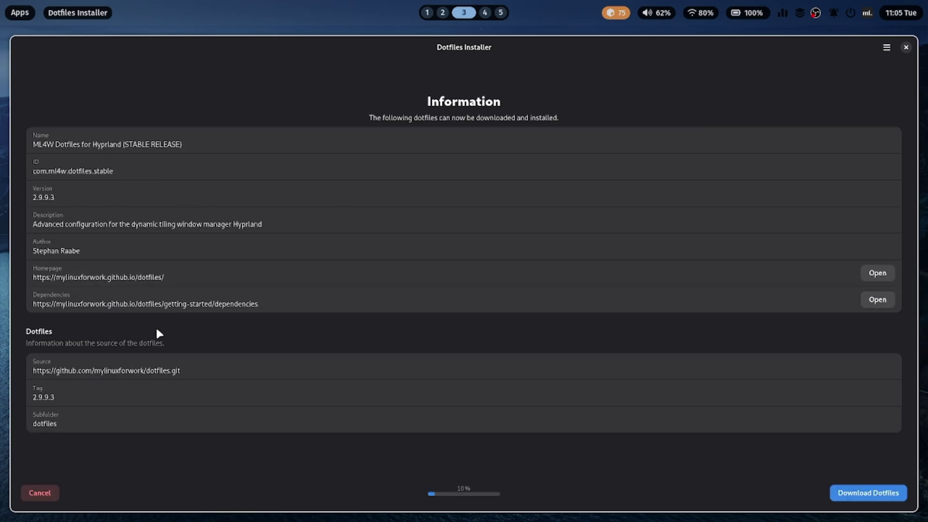
click(864, 497)
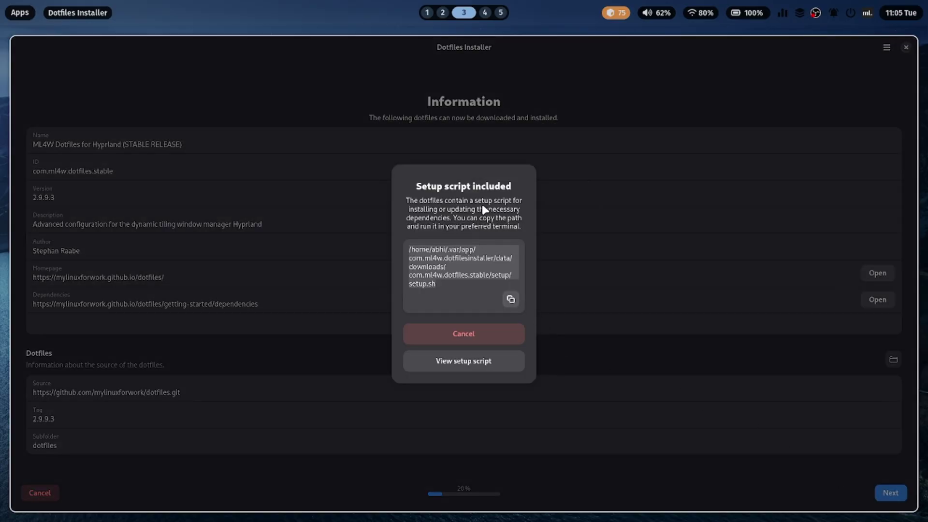
click(511, 301)
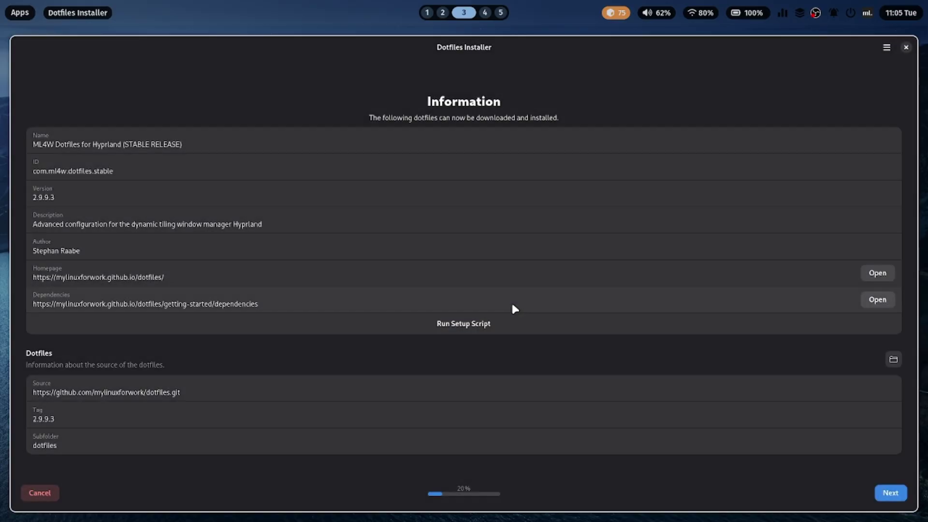
Step: Open a terminal on workspace 4 and run the pasted setup.sh script path
key(super+4)
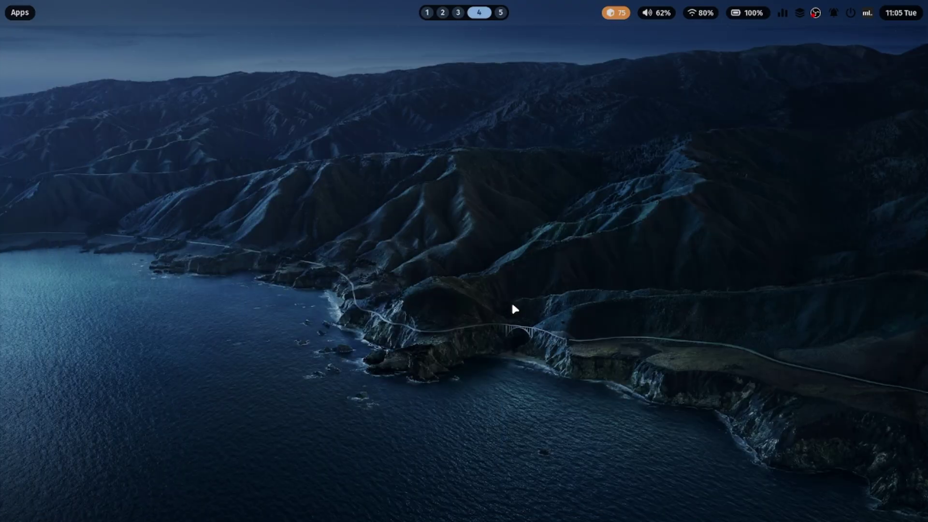
key(super+Return)
key(ctrl+shift+v)
key(Return)
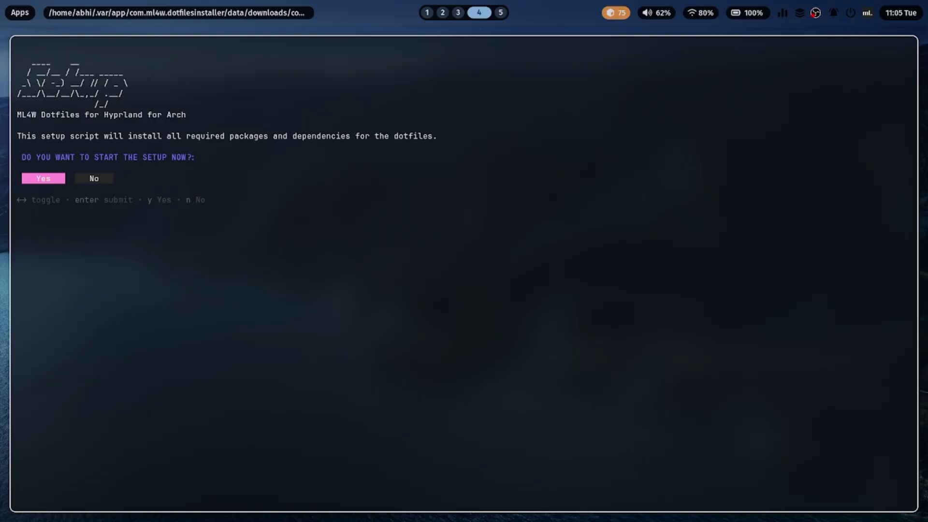
Step: Answer Yes to start setup, enter the sudo password, and accept the flatpak updates
key(Right)
key(Left)
key(Return)
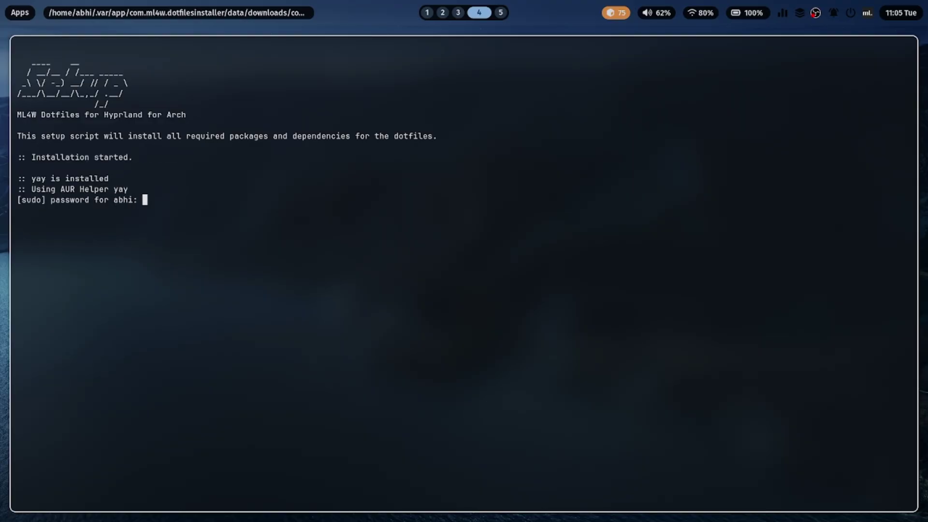
key(Return)
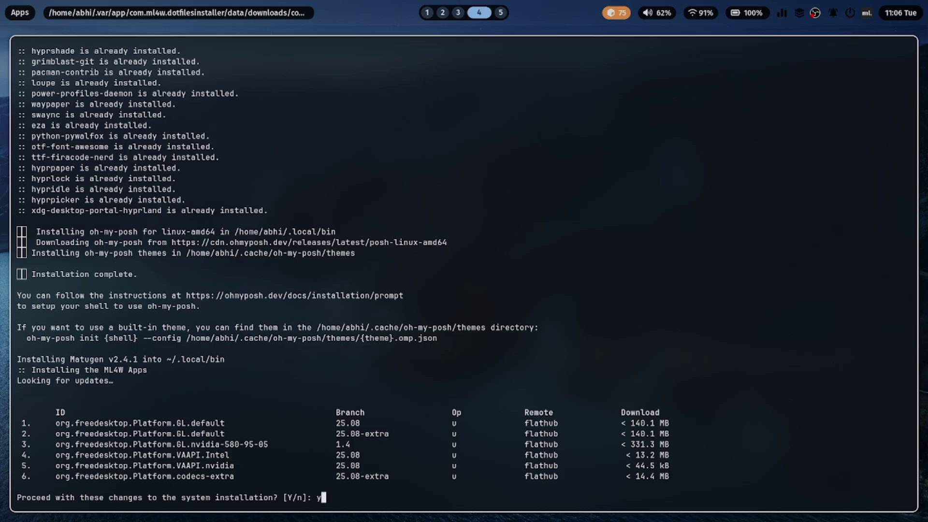
key(Return)
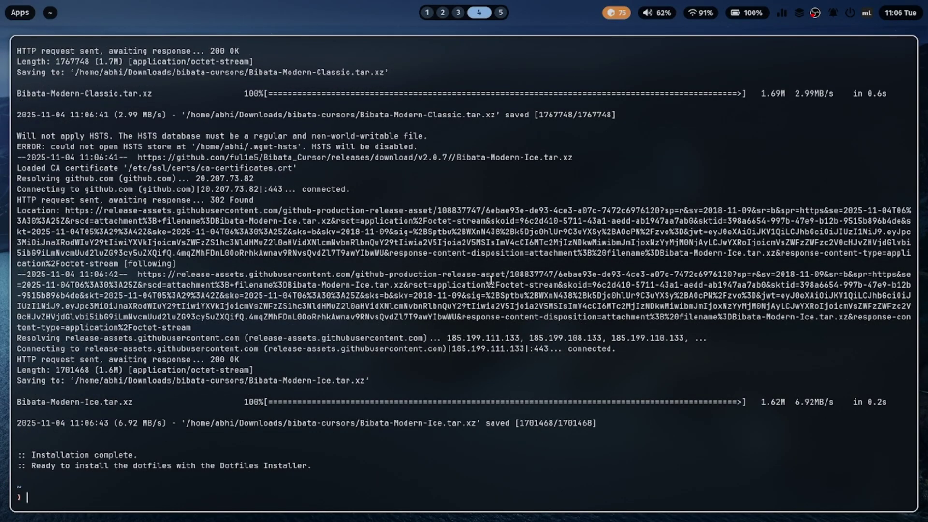
Step: Back on workspace 3, pass the Backup step with Select All off
key(super+3)
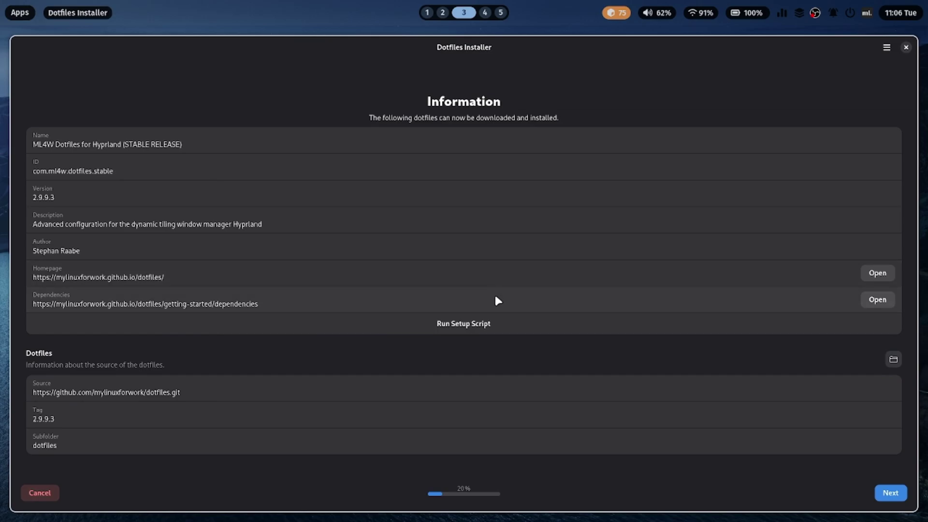
click(890, 493)
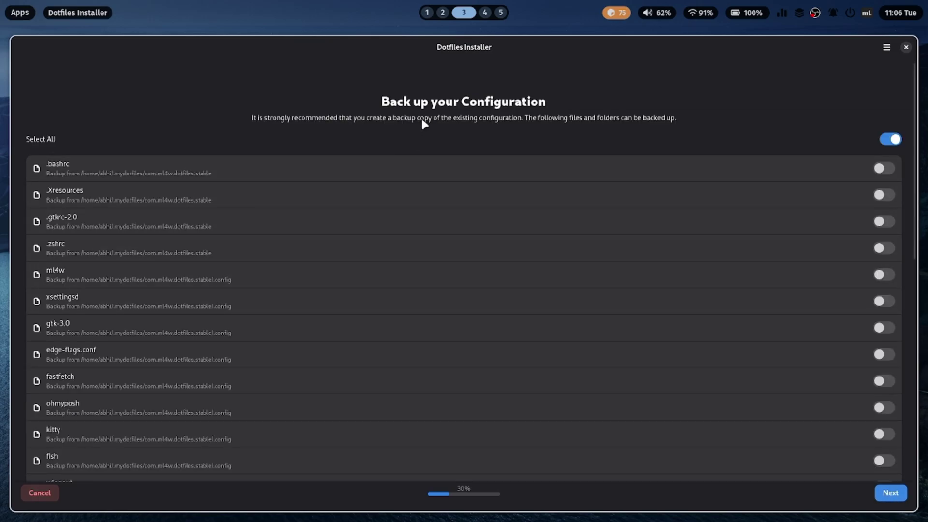
scroll(533, 144, down, 5)
scroll(533, 144, up, 5)
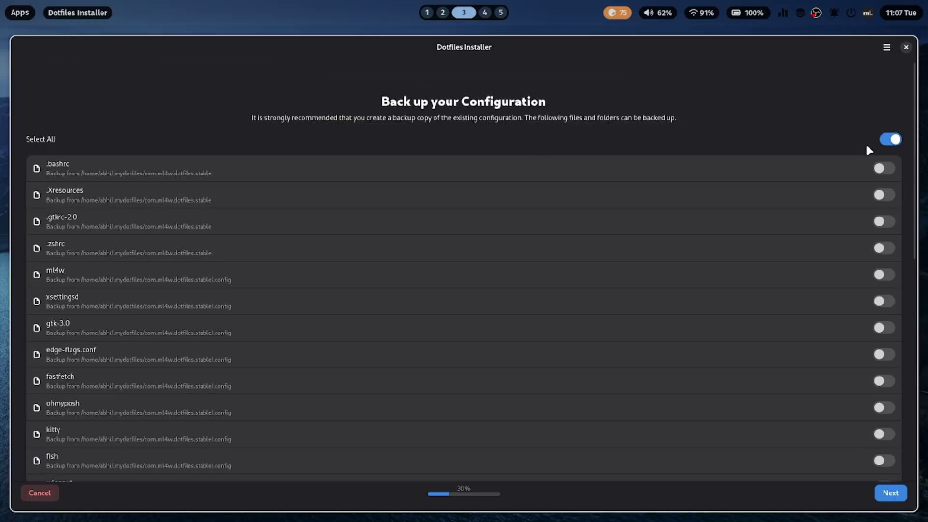
click(890, 140)
click(890, 140)
scroll(768, 198, down, 10)
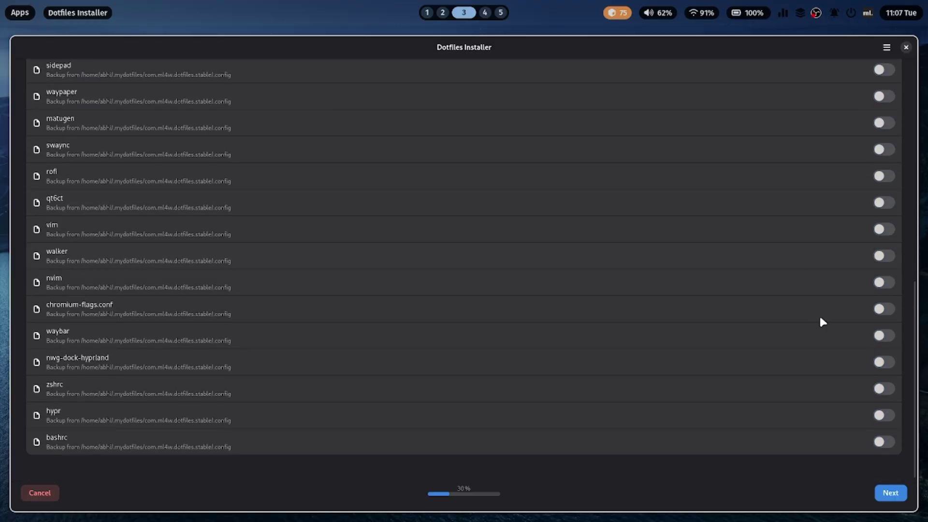
click(891, 493)
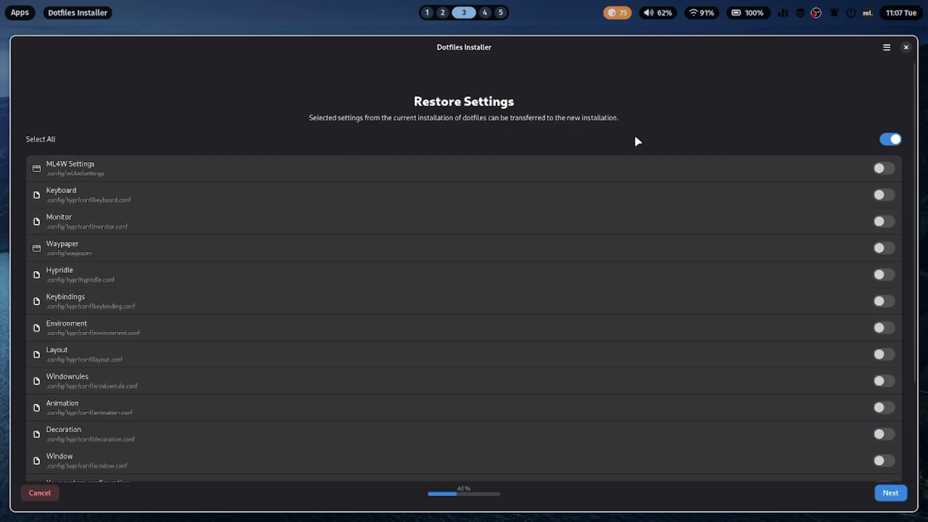
Step: Turn off restoring all settings and advance past the Protect page to installation
scroll(685, 141, down, 2)
scroll(773, 141, up, 2)
click(891, 140)
click(891, 493)
scroll(755, 375, down, 3)
click(889, 493)
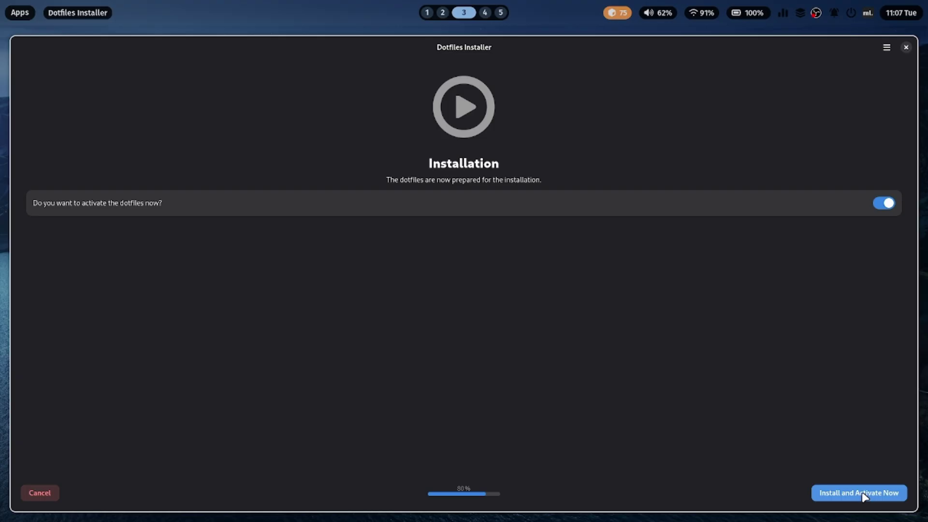
Step: Switch off activating the dotfiles immediately
click(888, 205)
click(888, 206)
click(887, 206)
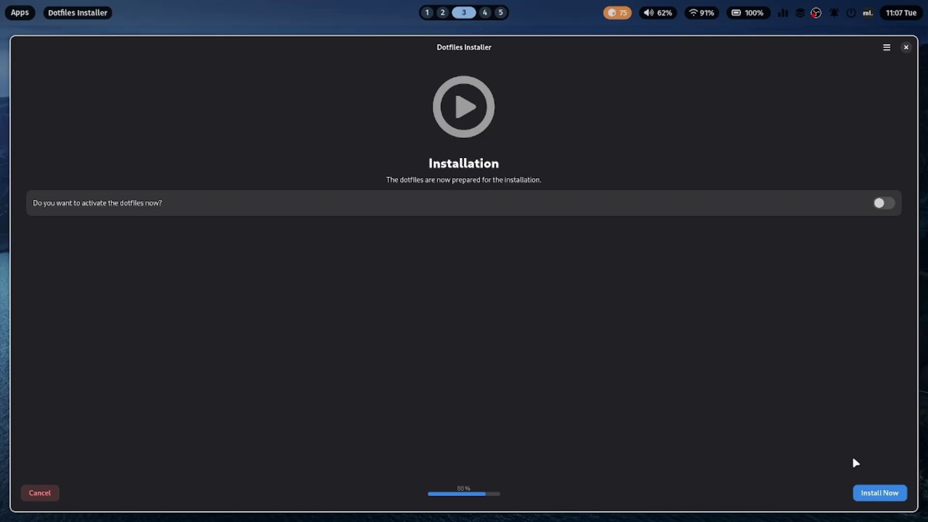
Step: Close the Dotfiles Installer and start the system update from Waybar, entering the sudo password
key(super+q)
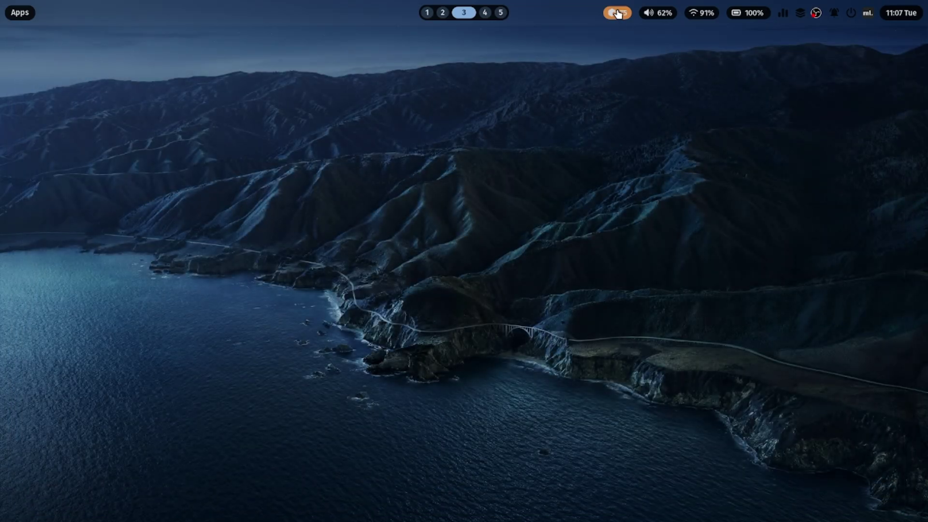
click(617, 14)
key(Return)
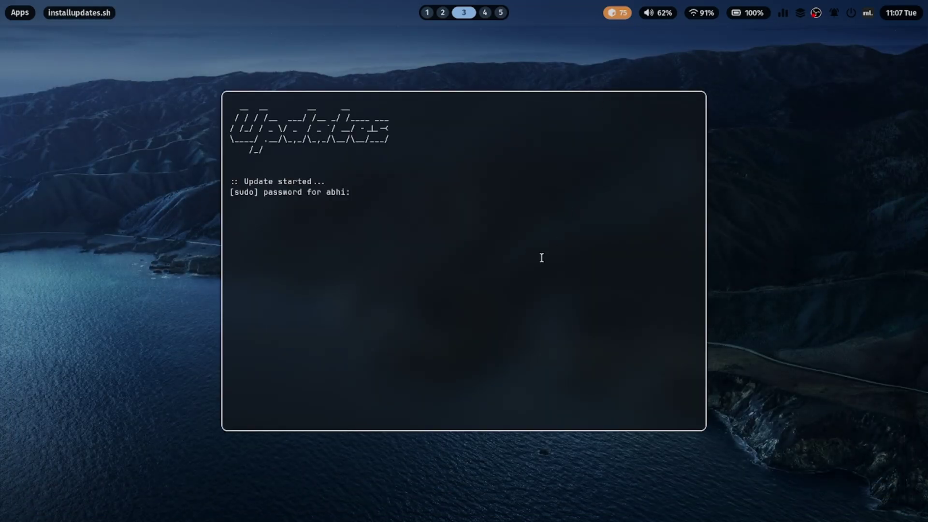
key(Return)
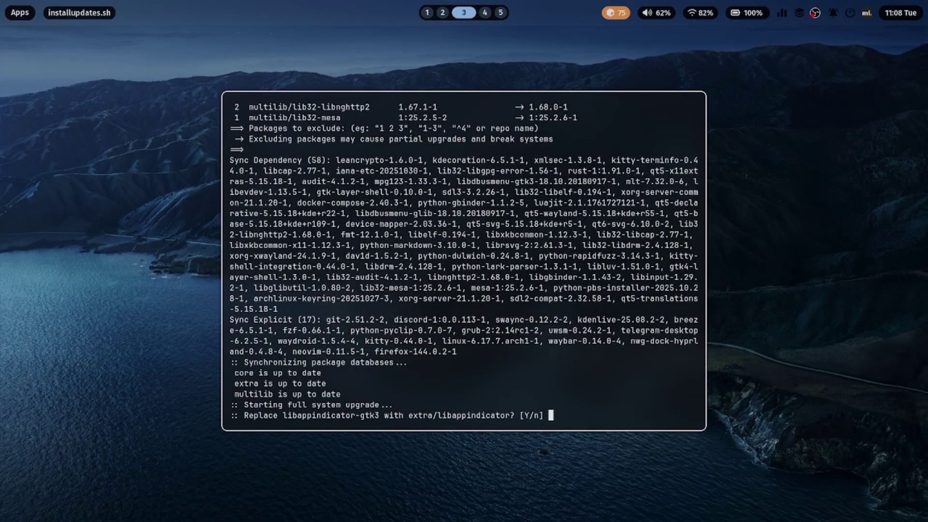
Step: Answer y to replace the conflicting package so 77 packages download, then open Home in Files
text(y)
key(Return)
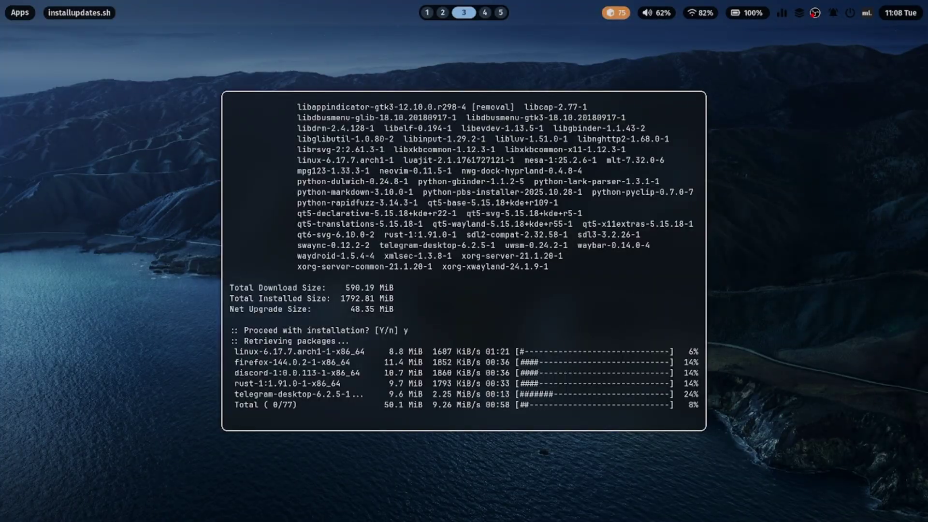
key(super+e)
drag(524, 227, 578, 359)
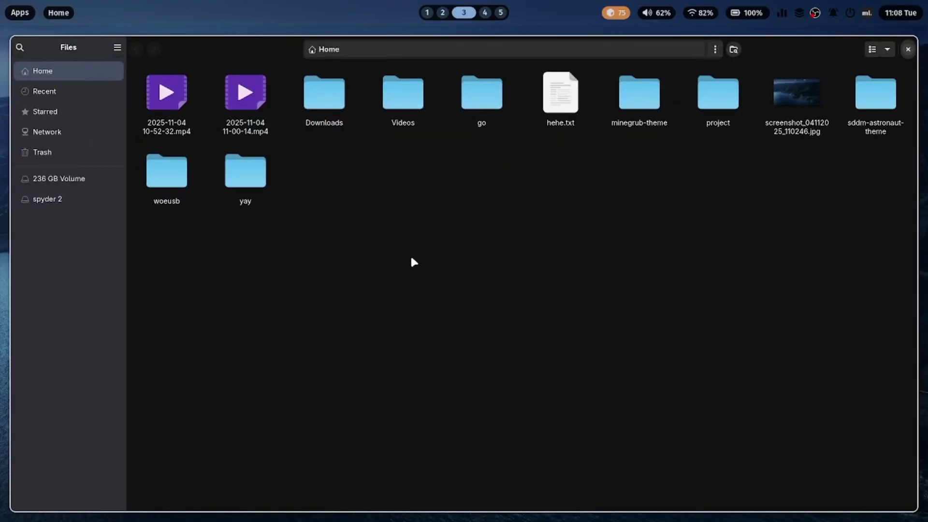
key(super+d)
key(Down)
key(Down)
key(Down)
key(Down)
key(Down)
key(Down)
key(Down)
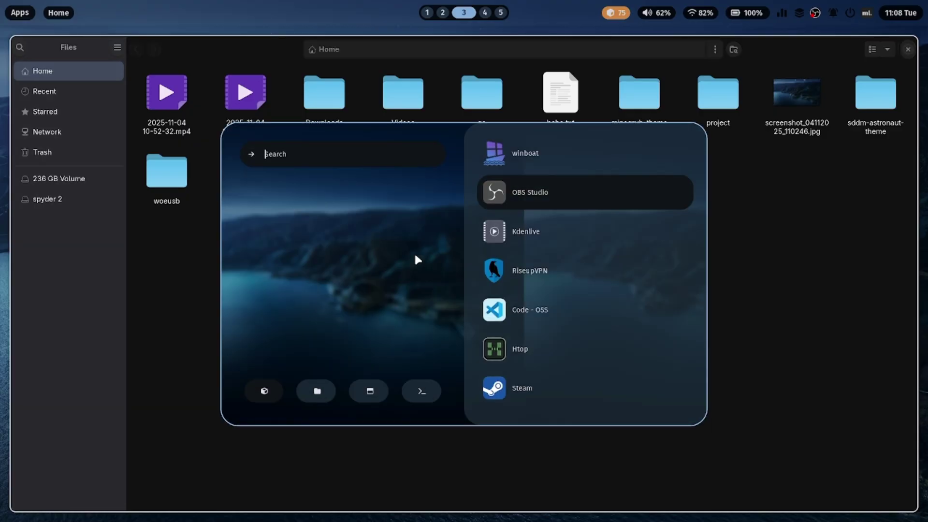
key(Down)
key(Down)
key(Down)
key(Down)
key(Down)
key(Down)
key(Down)
key(Down)
key(Down)
key(Down)
key(Down)
key(Down)
key(Down)
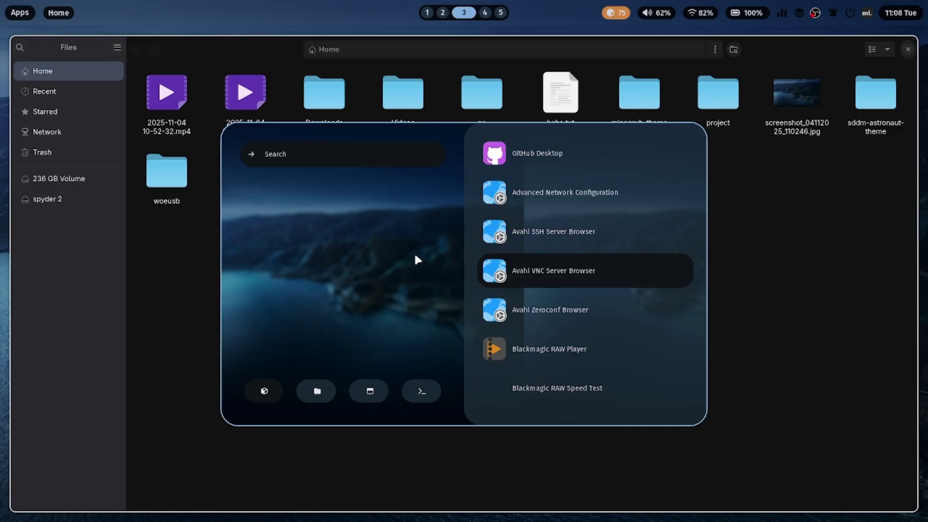
key(Down)
key(Down)
key(Down)
key(Down)
key(Down)
key(Down)
key(Down)
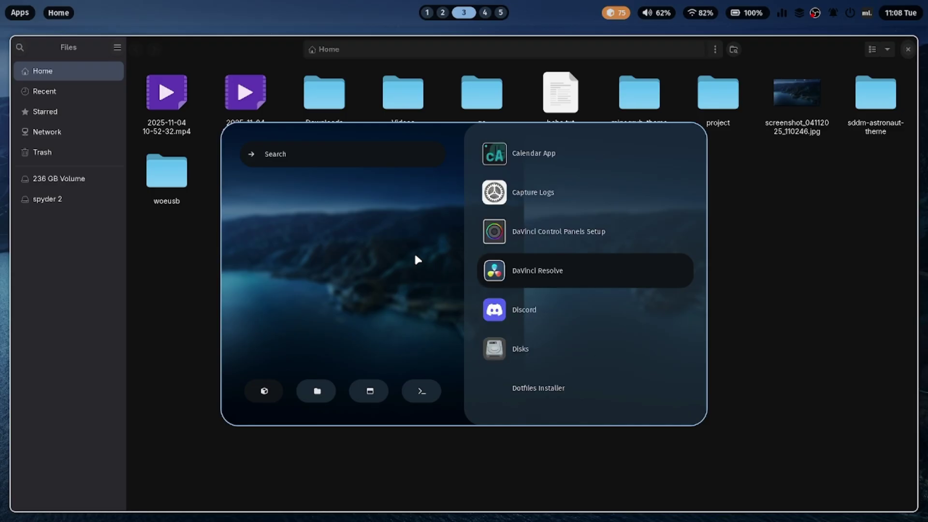
key(Escape)
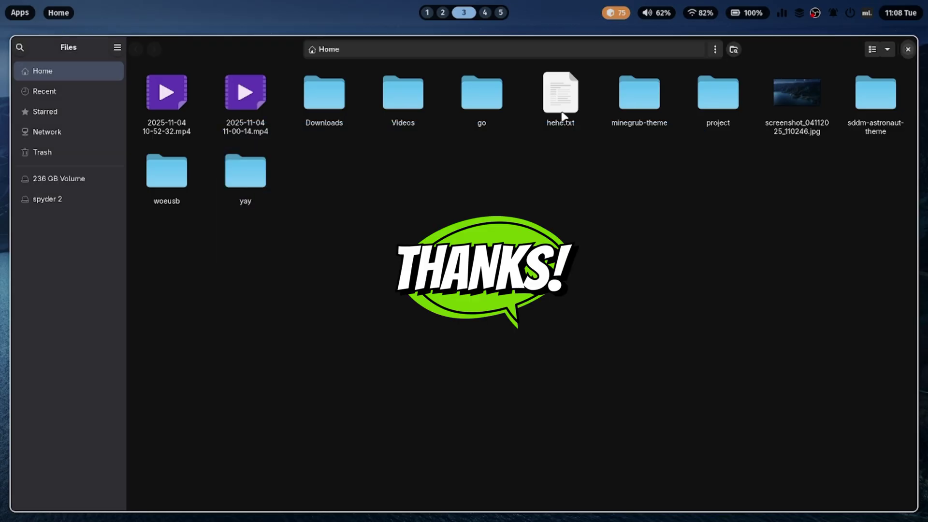